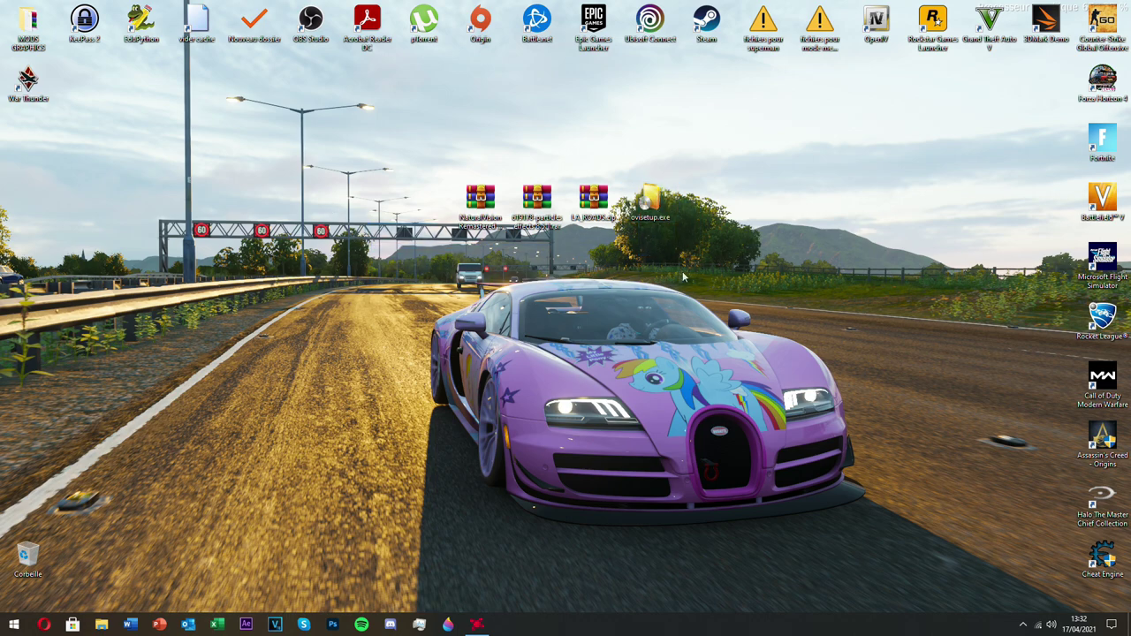
drag(394, 227, 682, 144)
click(385, 272)
mouse_move(484, 204)
mouse_down()
mouse_move(397, 175)
mouse_move(376, 155)
mouse_move(455, 175)
mouse_move(434, 157)
mouse_move(488, 205)
mouse_up()
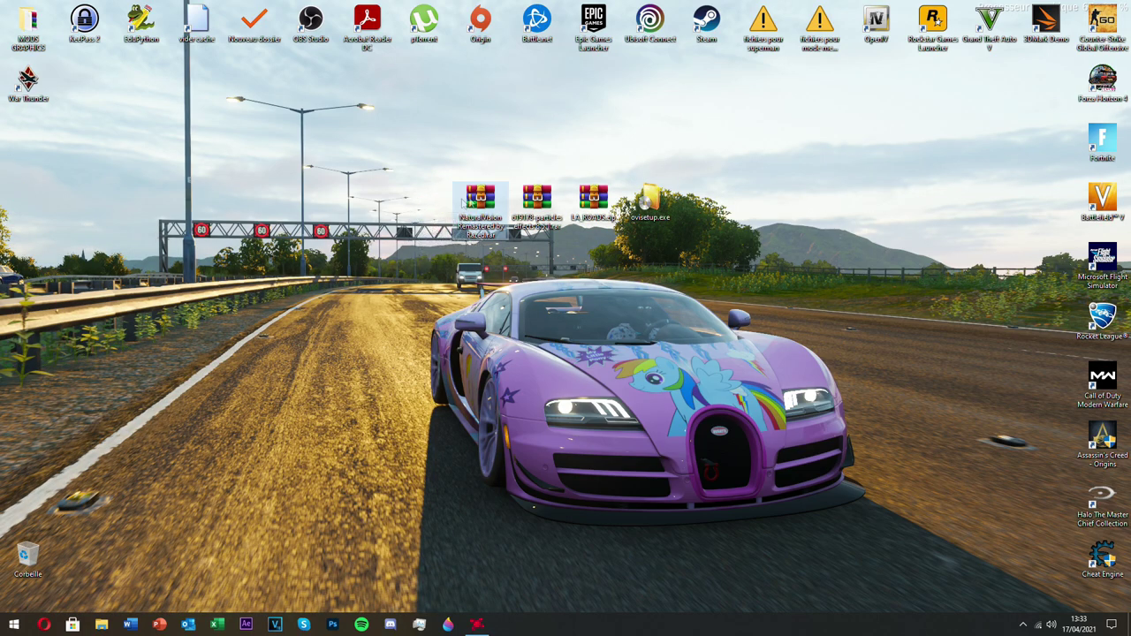
drag(482, 206, 531, 222)
drag(658, 205, 663, 223)
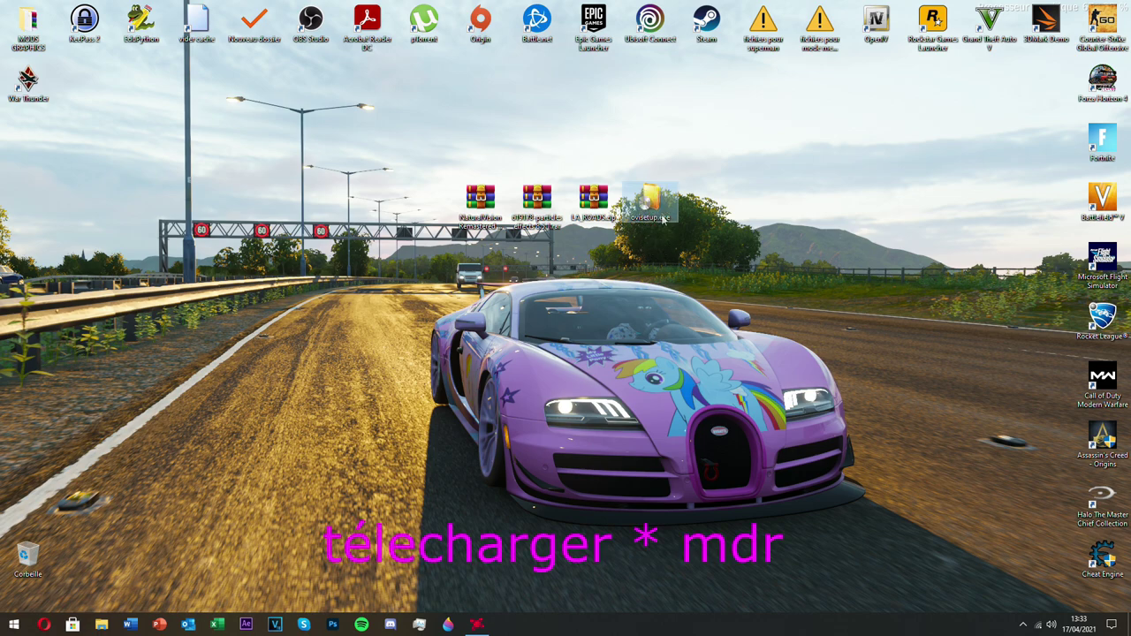
click(873, 42)
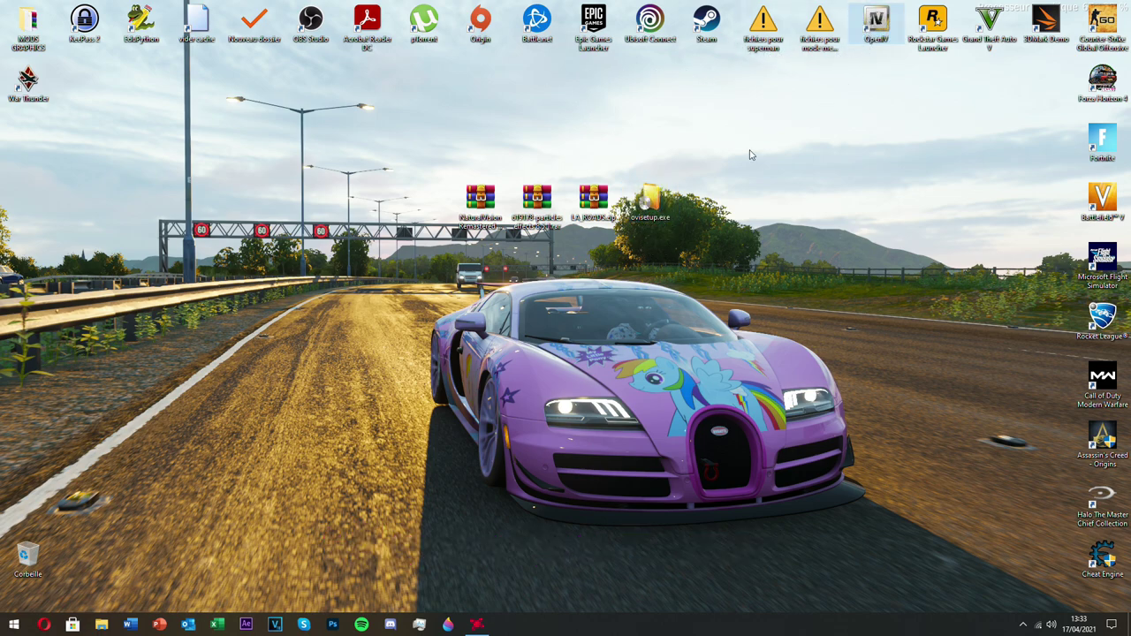
Move the ovisetup.exe installer on the desktop to the spot directly below the War Thunder shortcut
drag(656, 186, 75, 87)
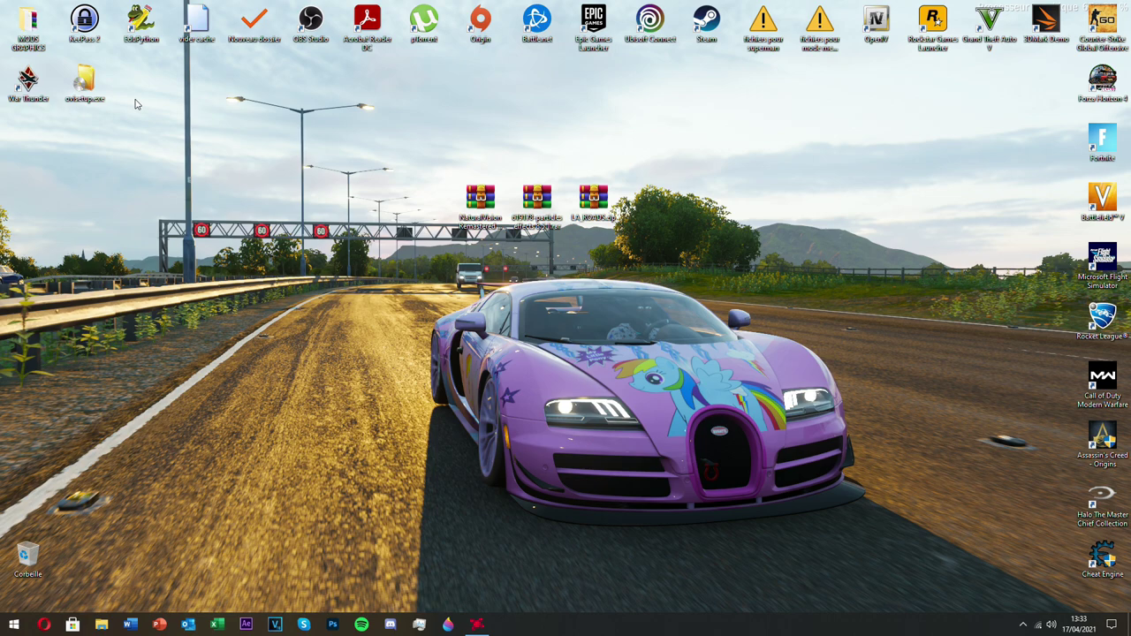
drag(86, 84, 141, 142)
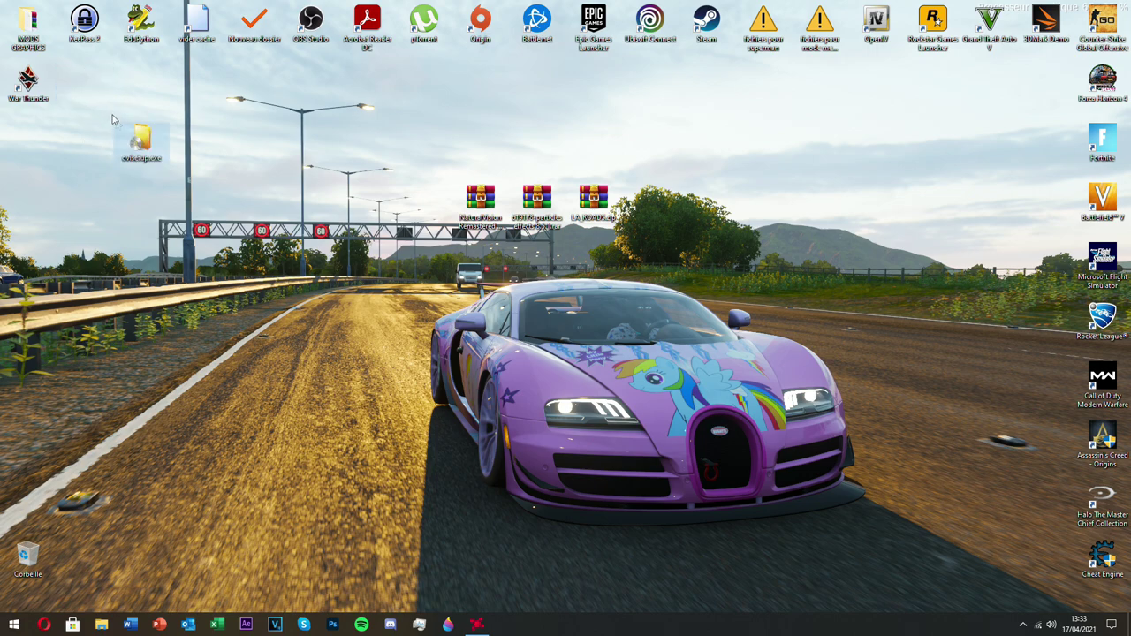
drag(65, 77, 141, 146)
click(141, 149)
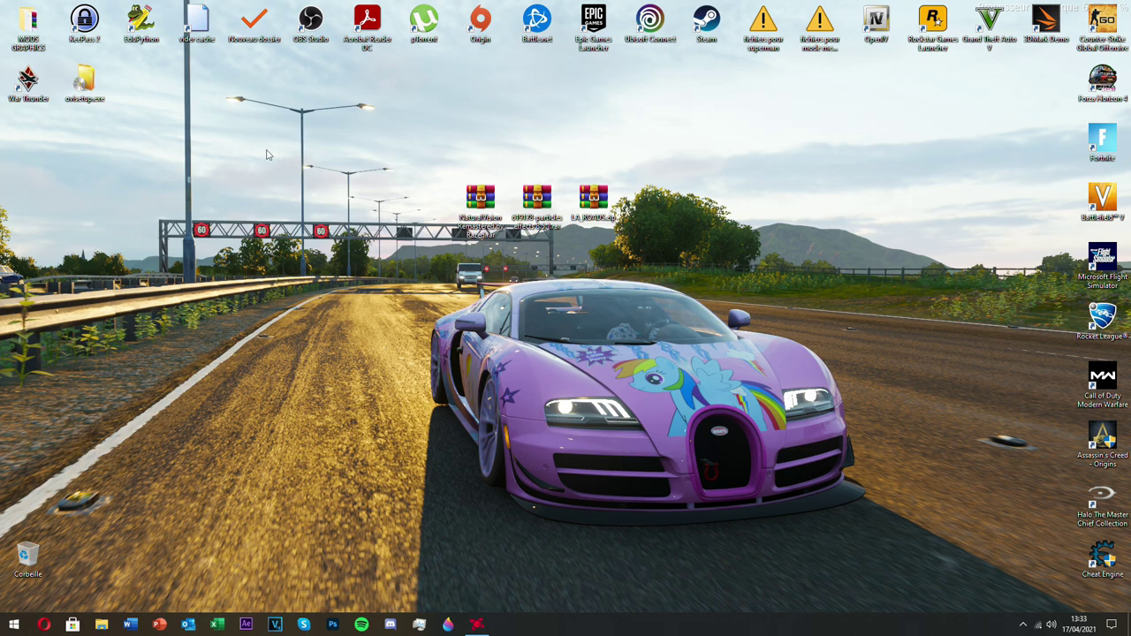
drag(94, 85, 60, 141)
click(70, 159)
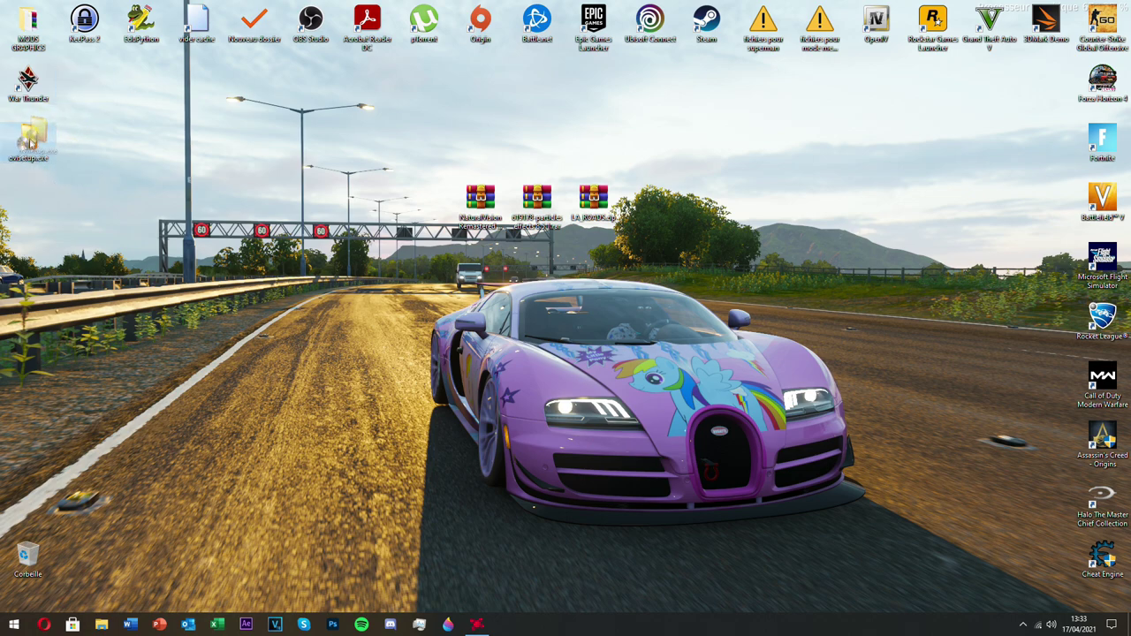
Open the NaturalVision Remastered archive and extract NaturalVision Installer.oiv to the desktop
drag(479, 196, 428, 213)
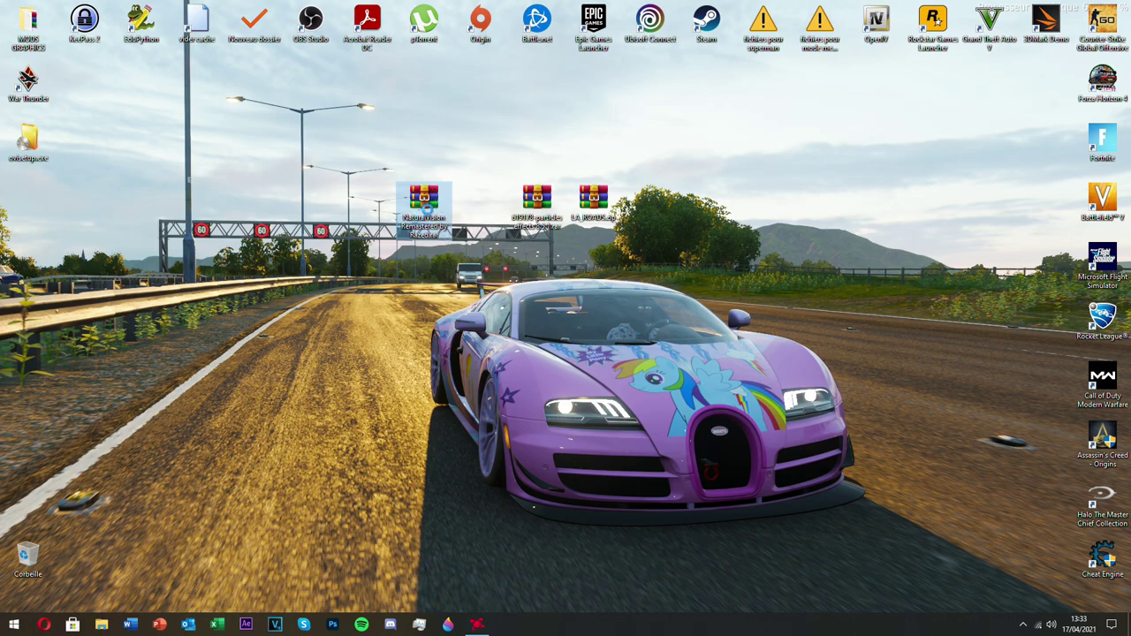
double_click(424, 199)
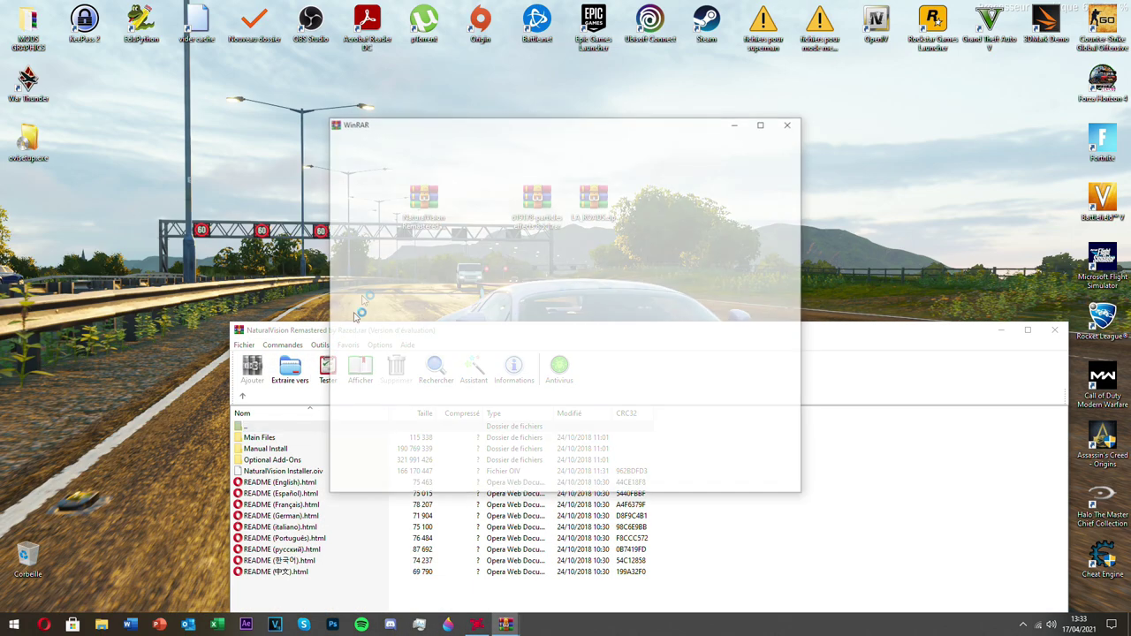
click(786, 125)
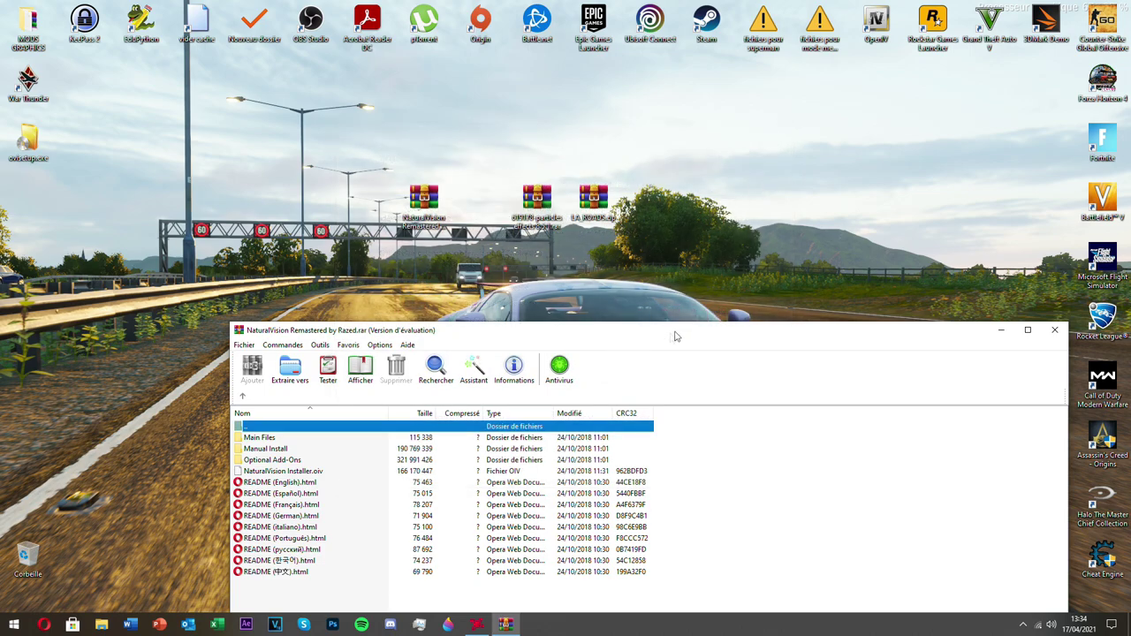
drag(669, 338, 541, 180)
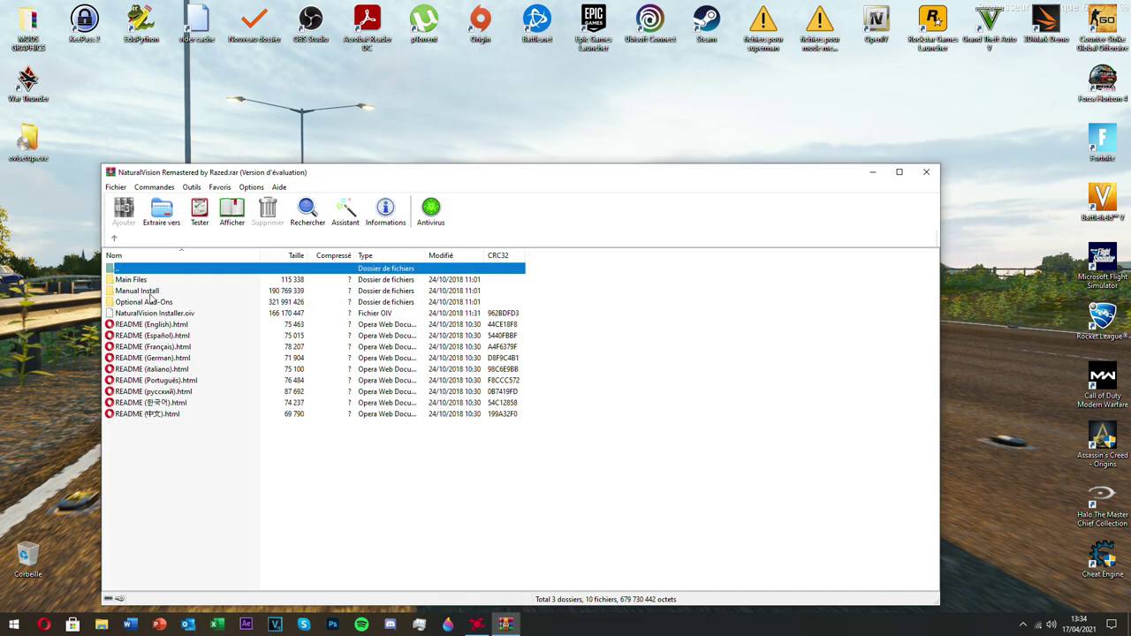
drag(154, 312, 311, 152)
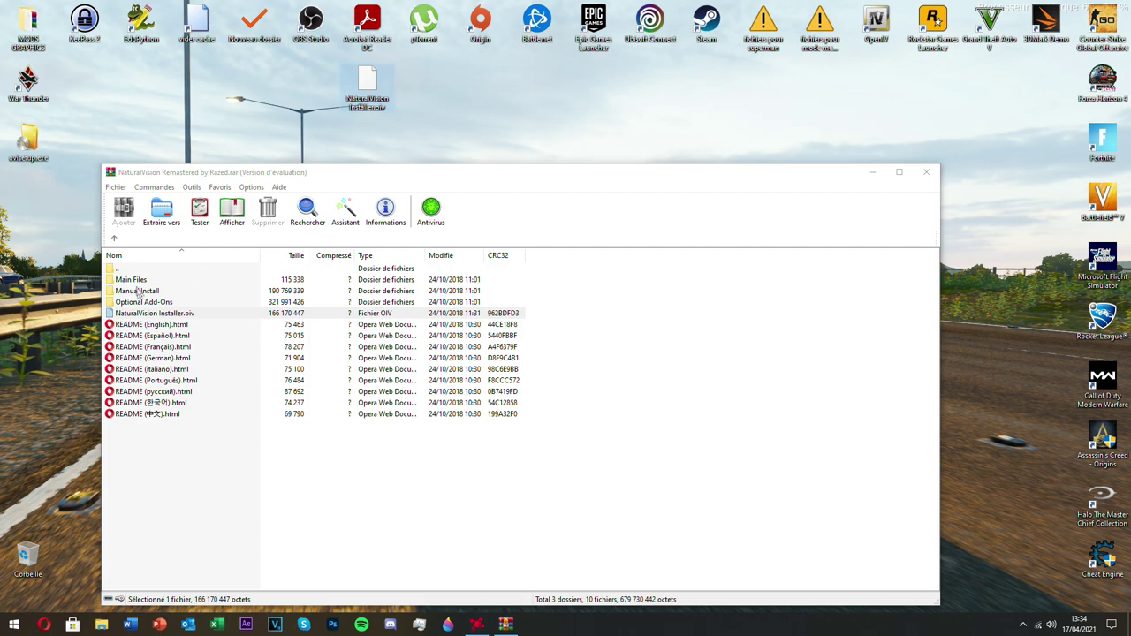
Extract the "1. ENB Only" and "3. Enhanced Motion Blur" folders from the archive's Optional Add-Ons folder to the desktop
double_click(152, 304)
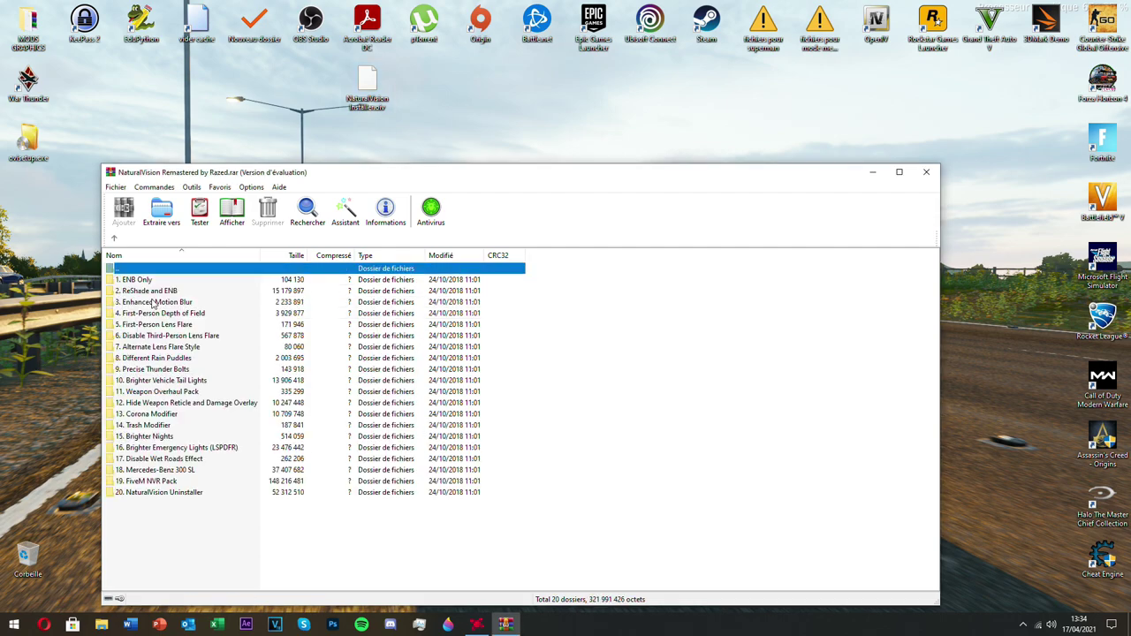
click(145, 281)
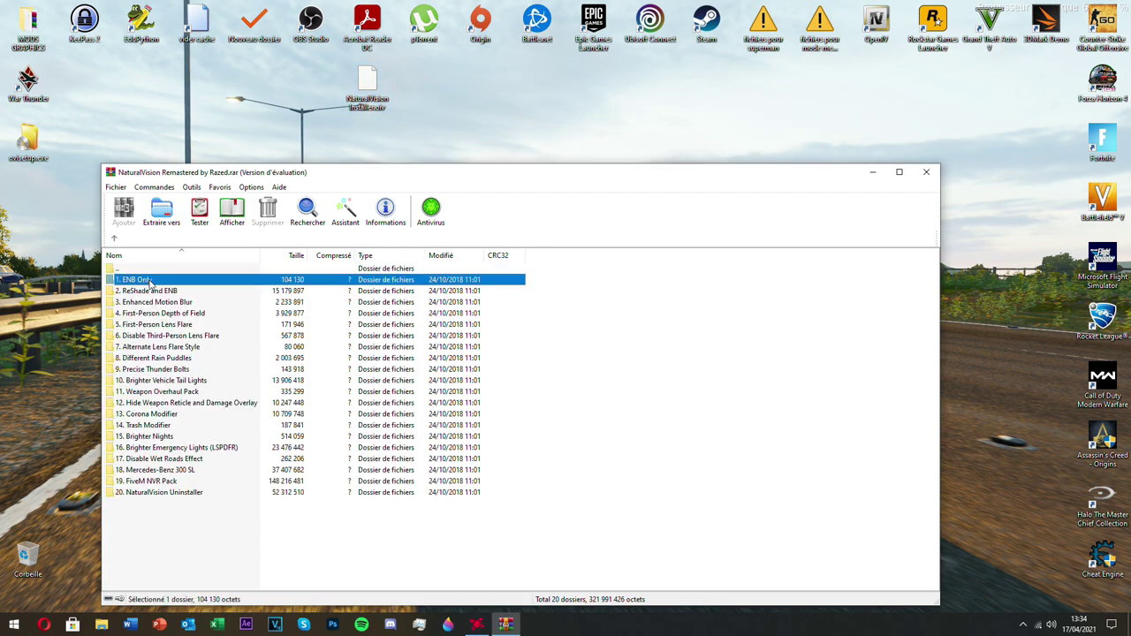
drag(270, 263, 53, 282)
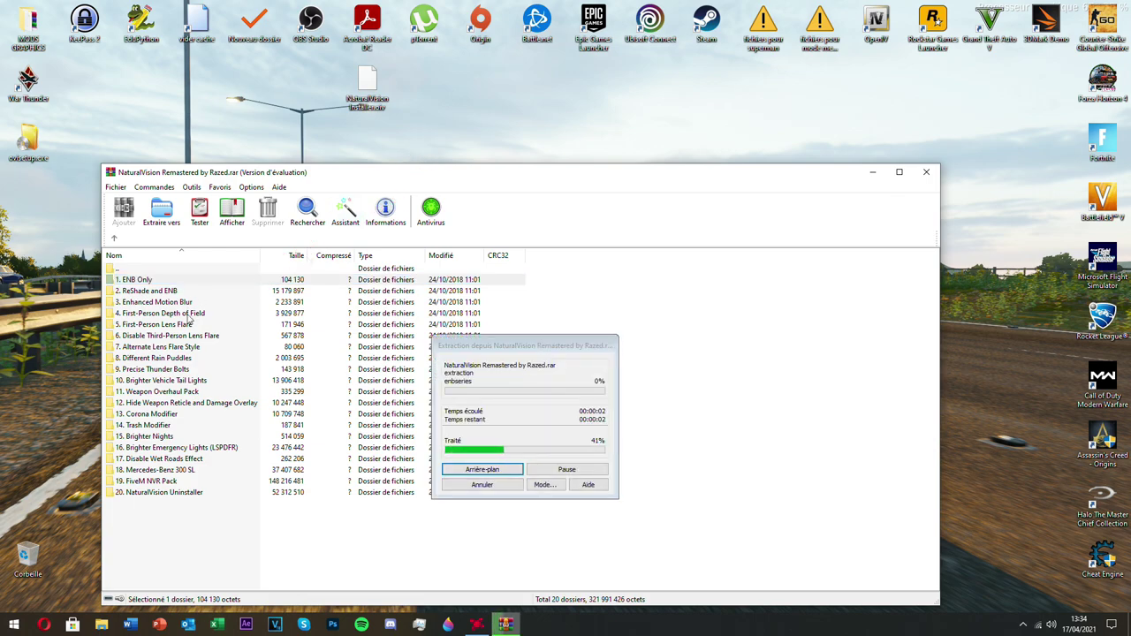
click(194, 304)
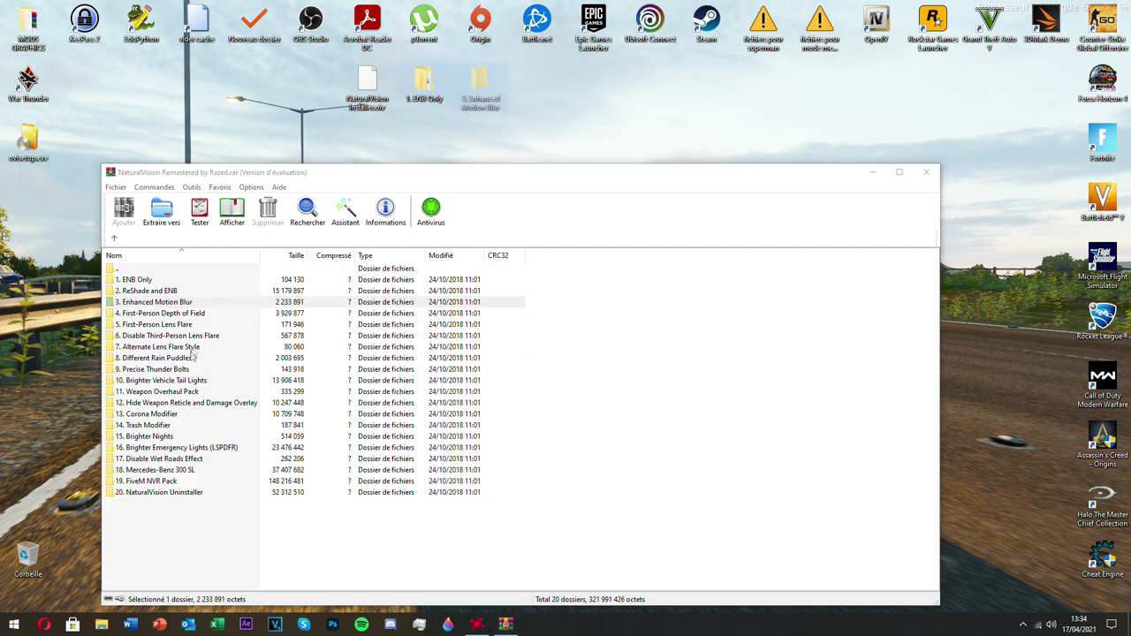
Extract the "8. Different Rain Puddles", "9. Precise Thunder Bolts" and "10. Brighter Vehicle Tail Lights" folders to the desktop
click(175, 360)
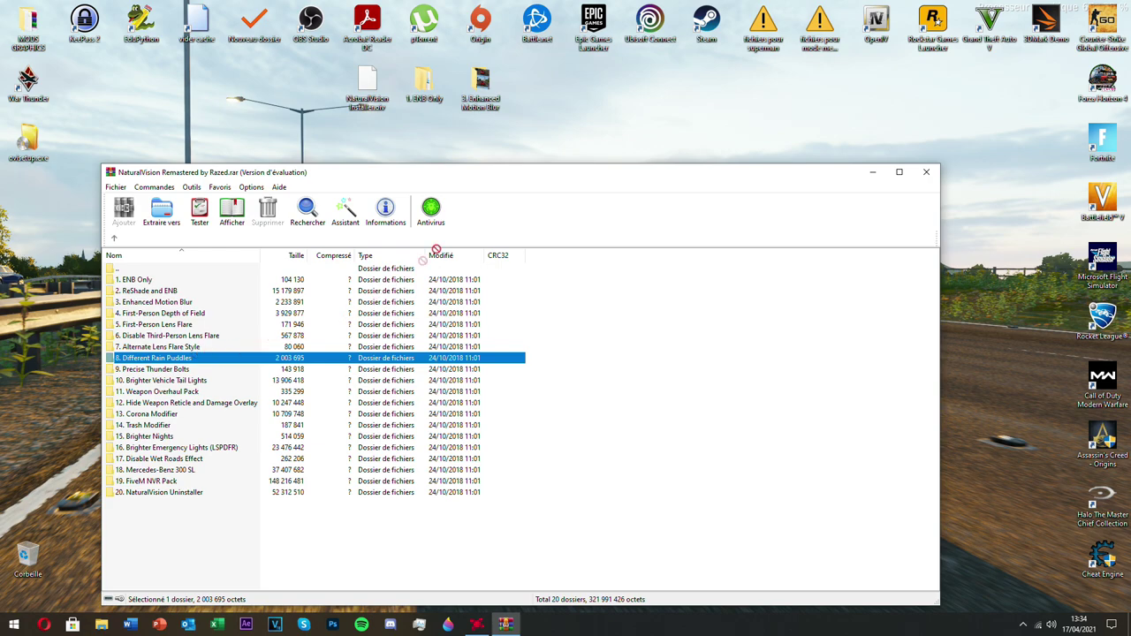
drag(154, 358, 529, 99)
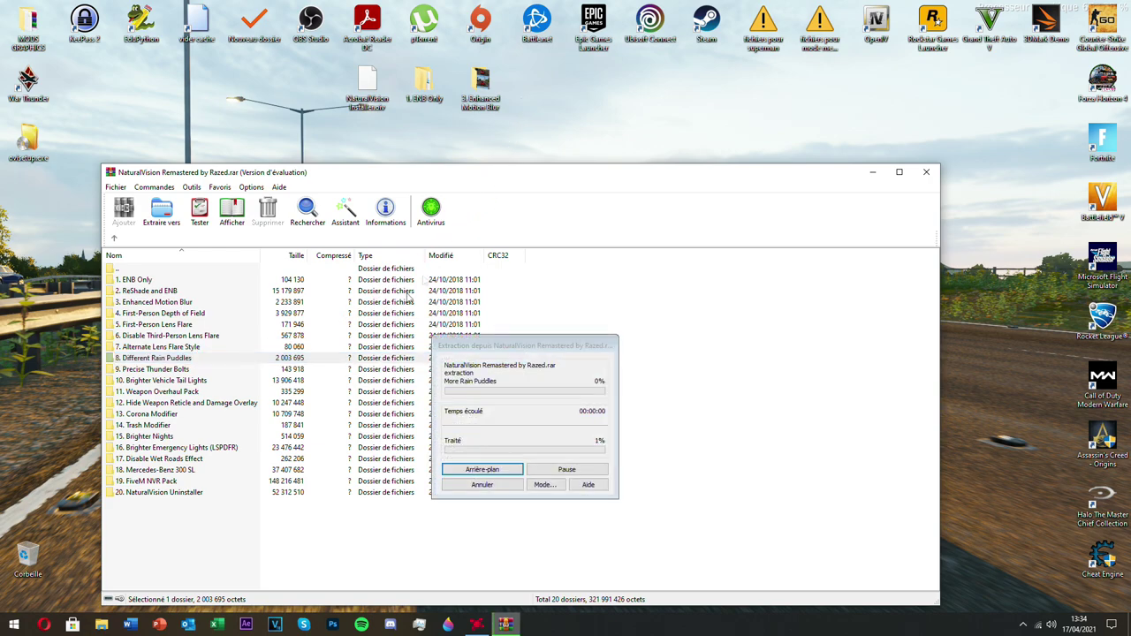
click(156, 370)
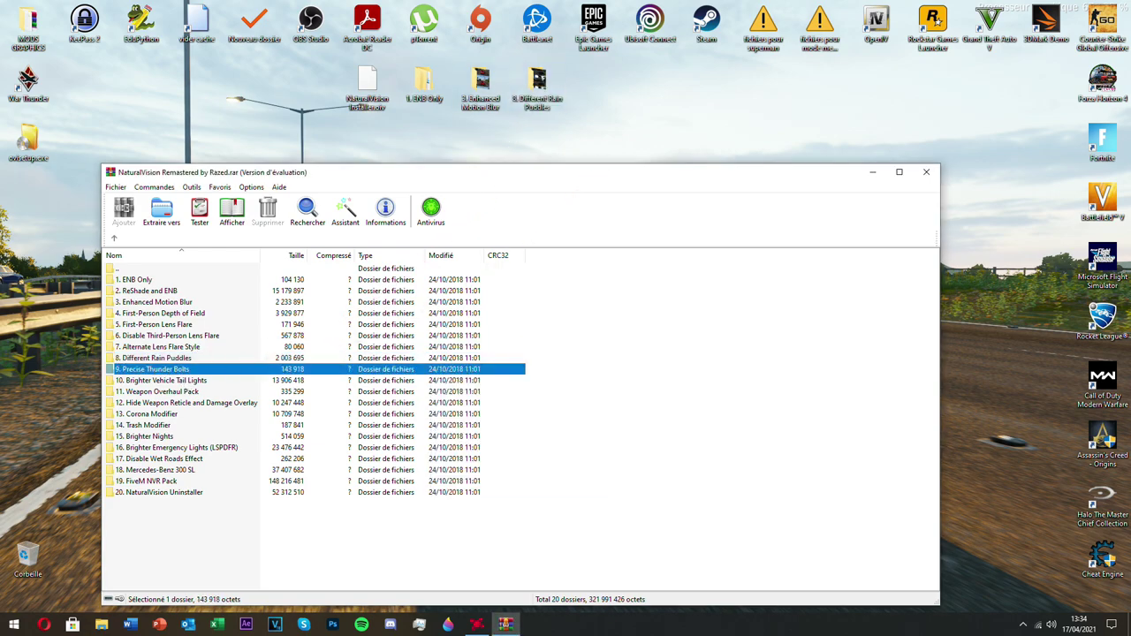
drag(156, 369, 578, 134)
click(202, 381)
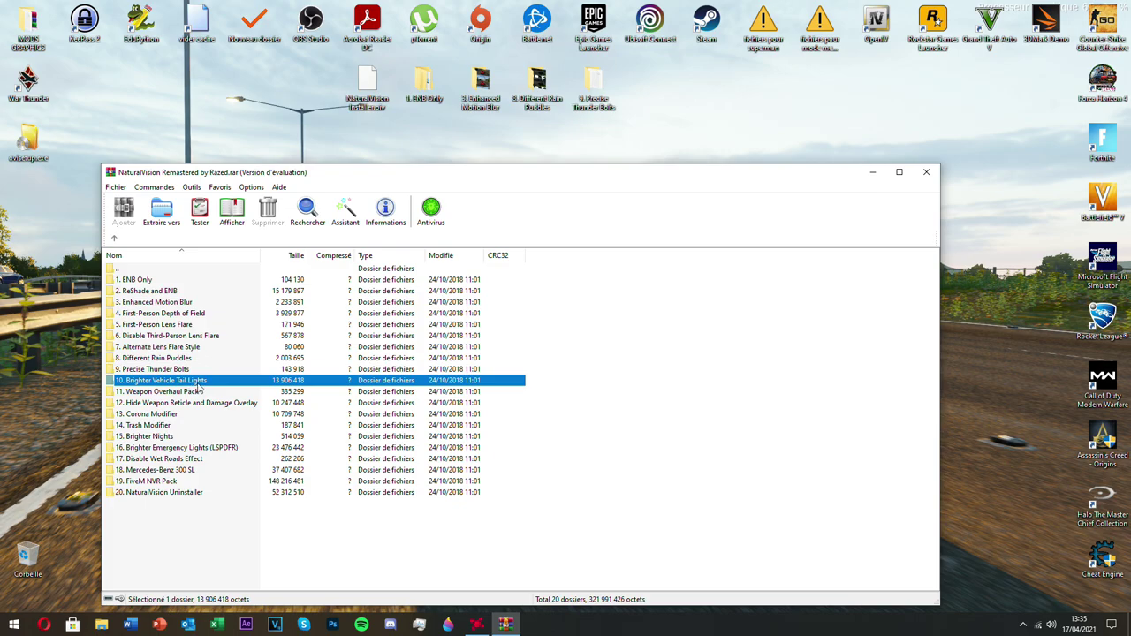
drag(605, 172, 625, 134)
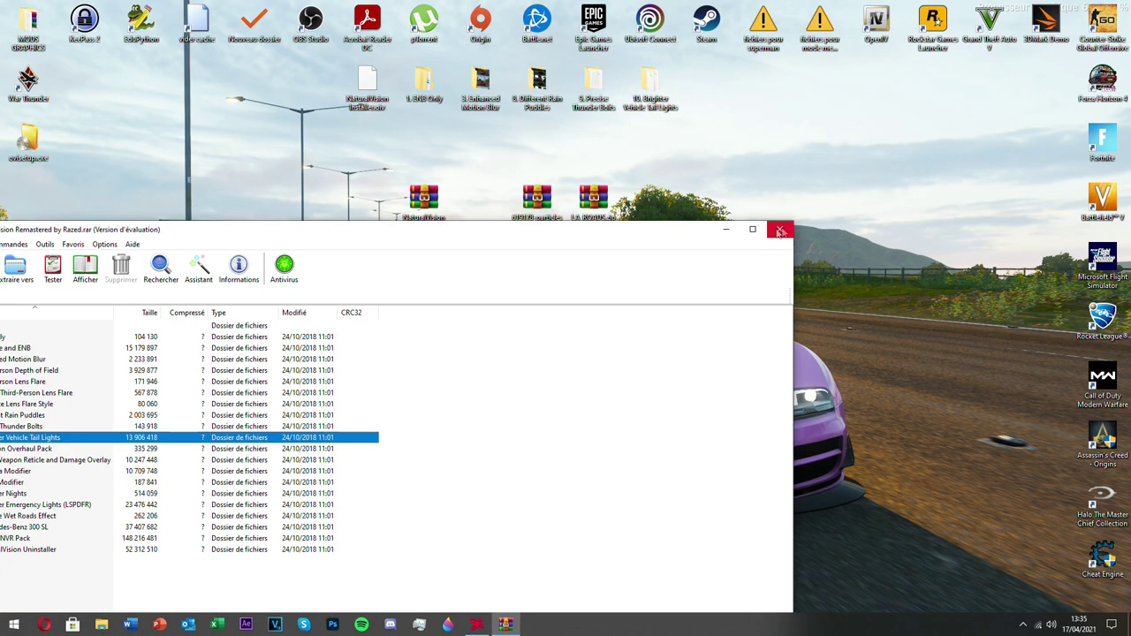
Close the NaturalVision Remastered archive and move its file below ovisetup.exe on the desktop
drag(625, 238, 716, 239)
click(868, 231)
drag(423, 199, 27, 210)
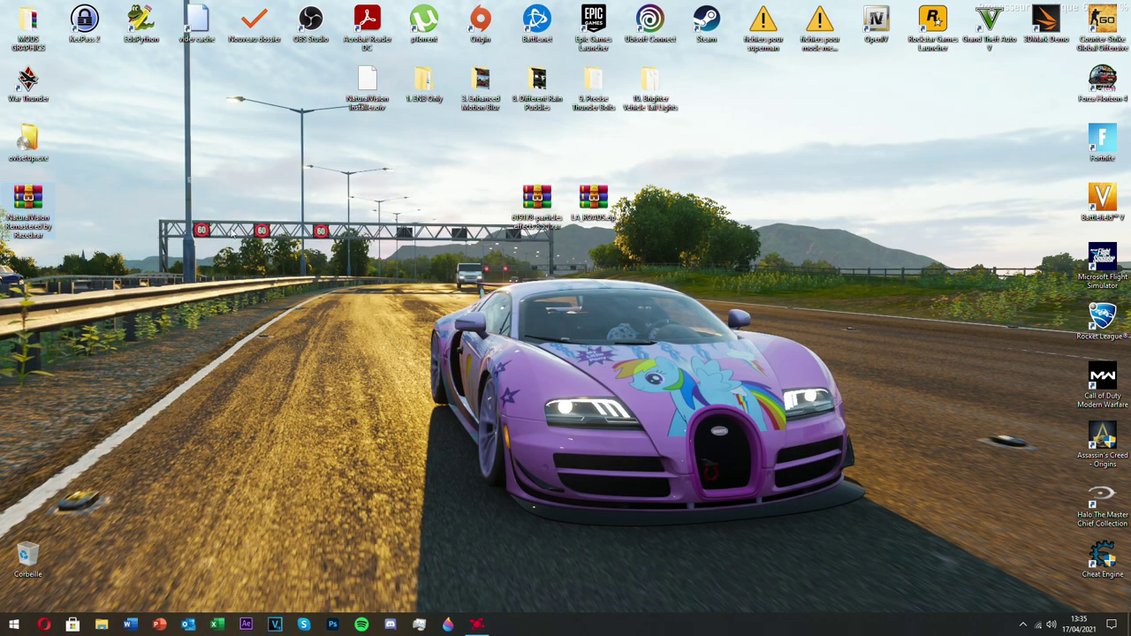
Extract particles effects 8.5.1.oiv from its archive to the desktop and move the archive file below the NaturalVision archive
drag(536, 198, 425, 214)
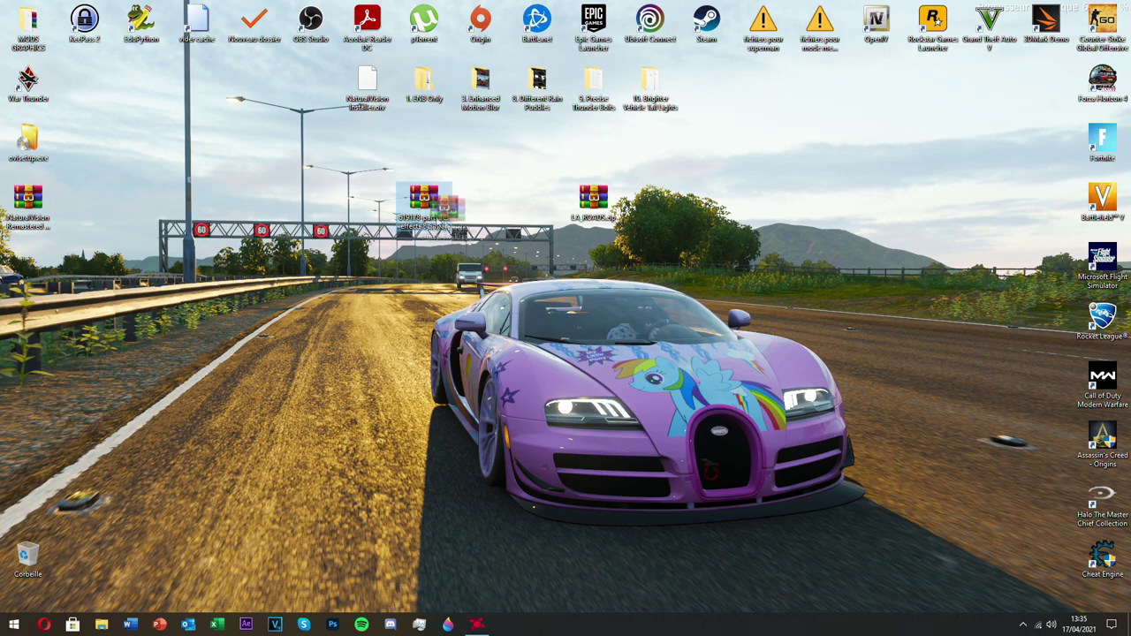
double_click(414, 205)
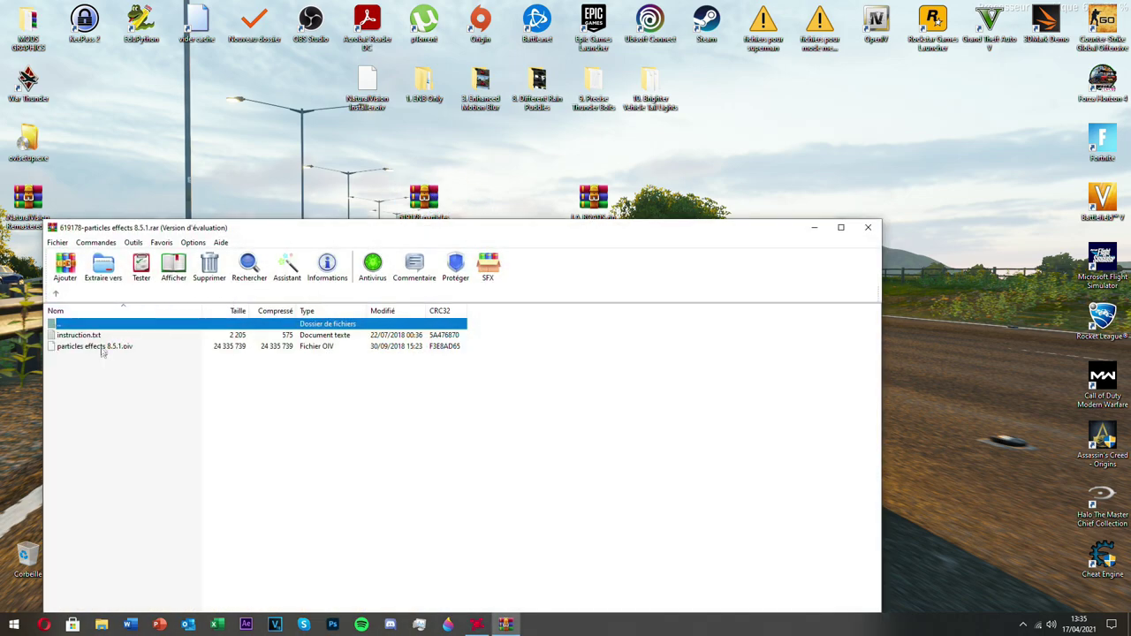
drag(88, 346, 89, 347)
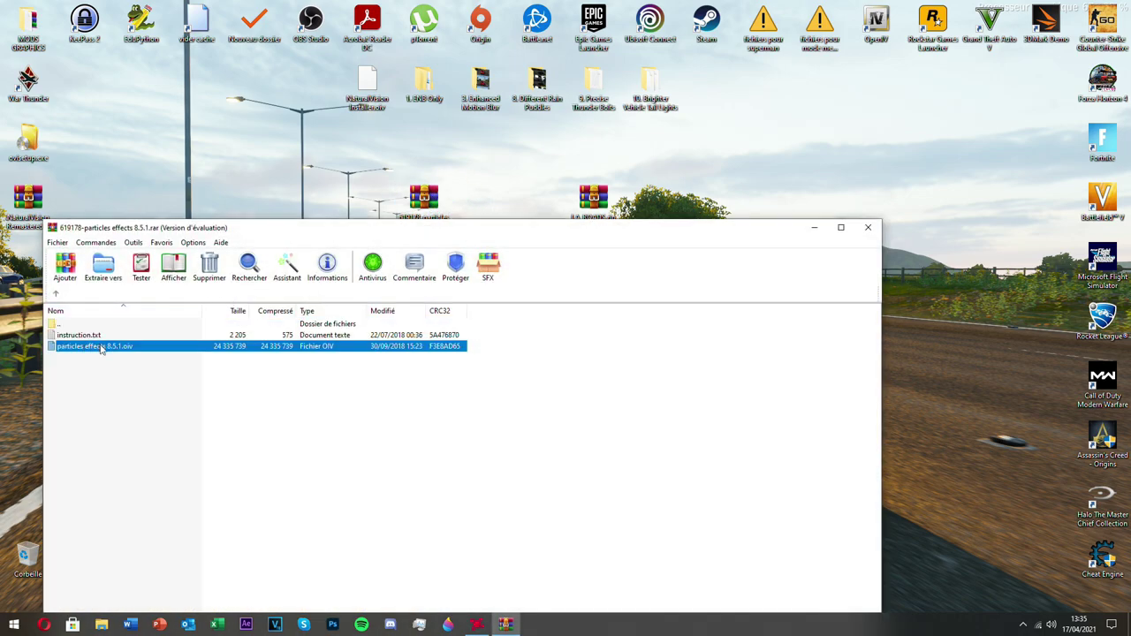
drag(89, 347, 676, 132)
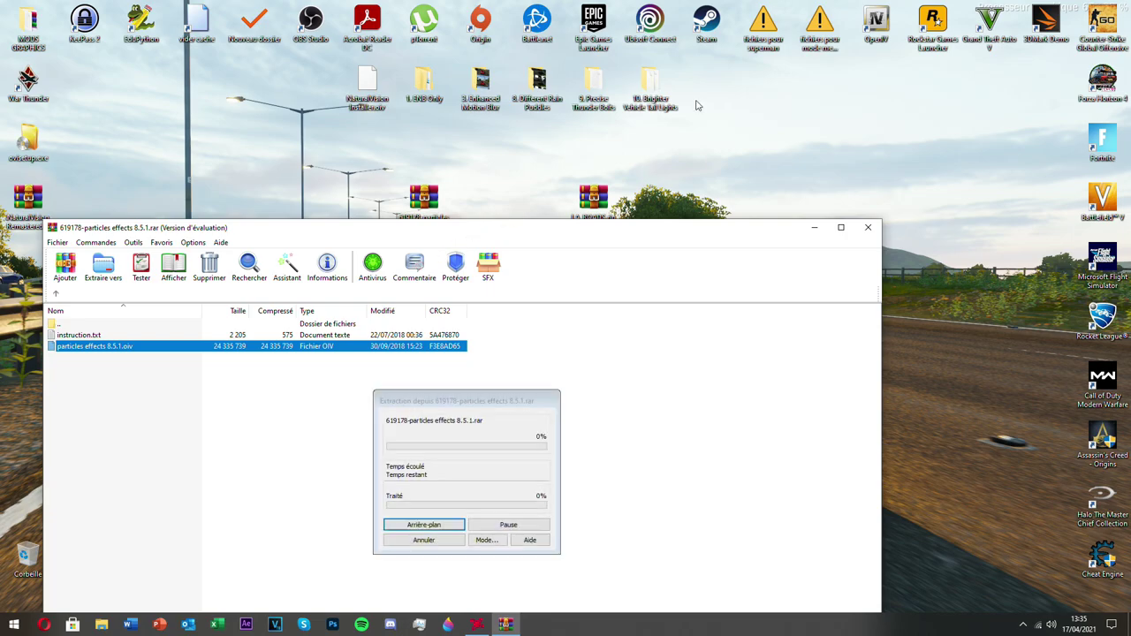
click(868, 227)
drag(423, 199, 436, 255)
Extract the LA_ROADS folder from LA_ROADS.zip to the desktop and move the zip file below the particles effects archive
double_click(592, 199)
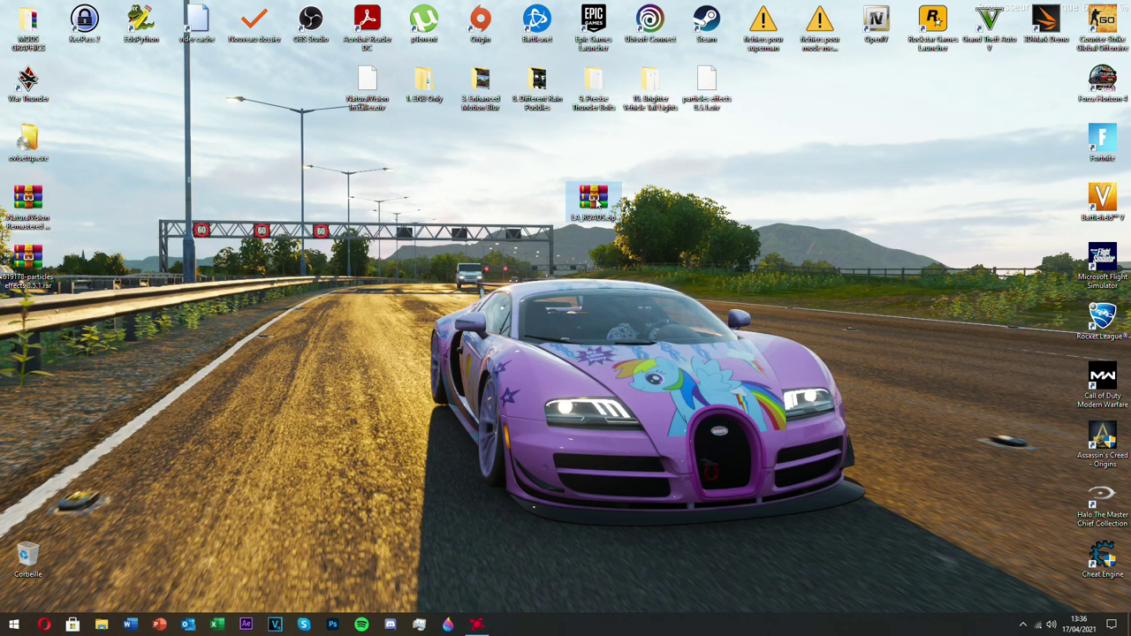
double_click(108, 335)
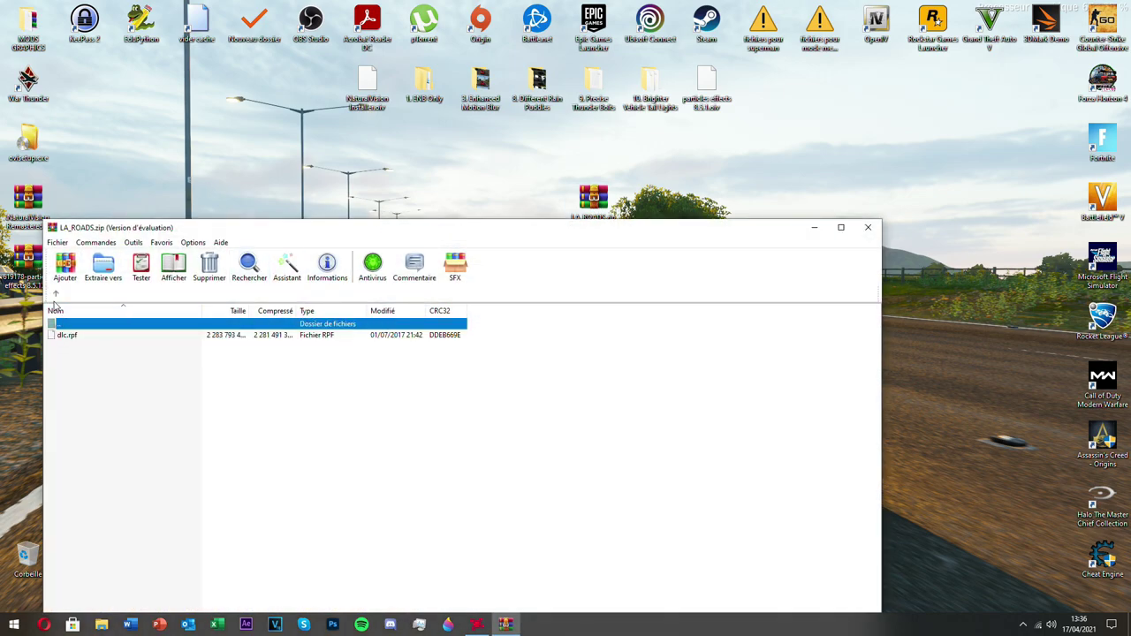
double_click(70, 334)
click(554, 400)
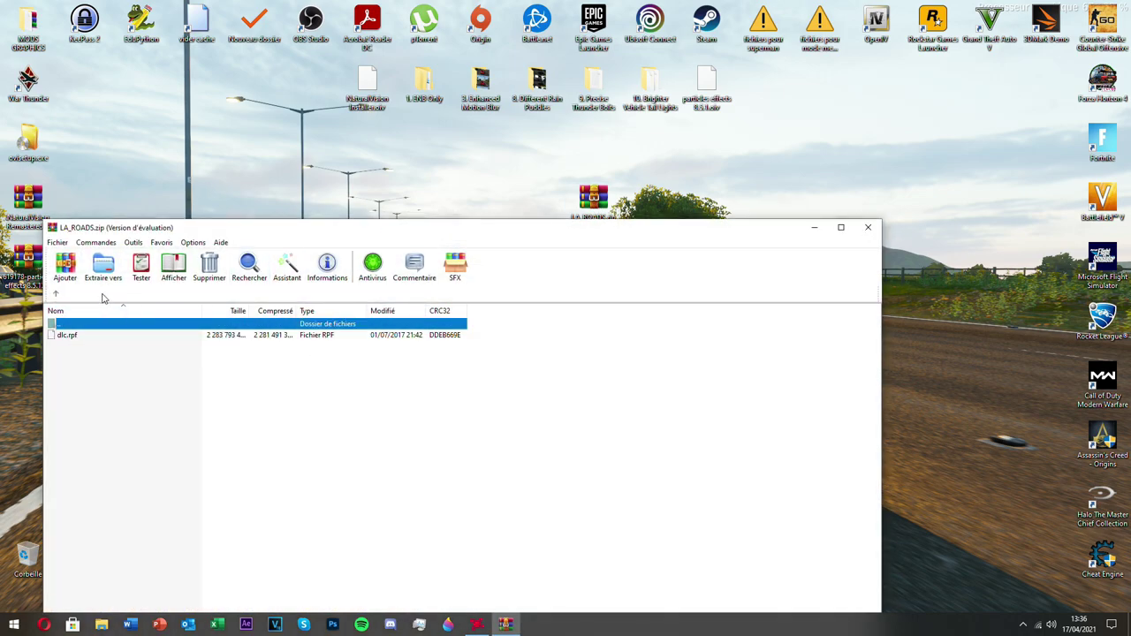
click(54, 296)
drag(73, 335, 732, 168)
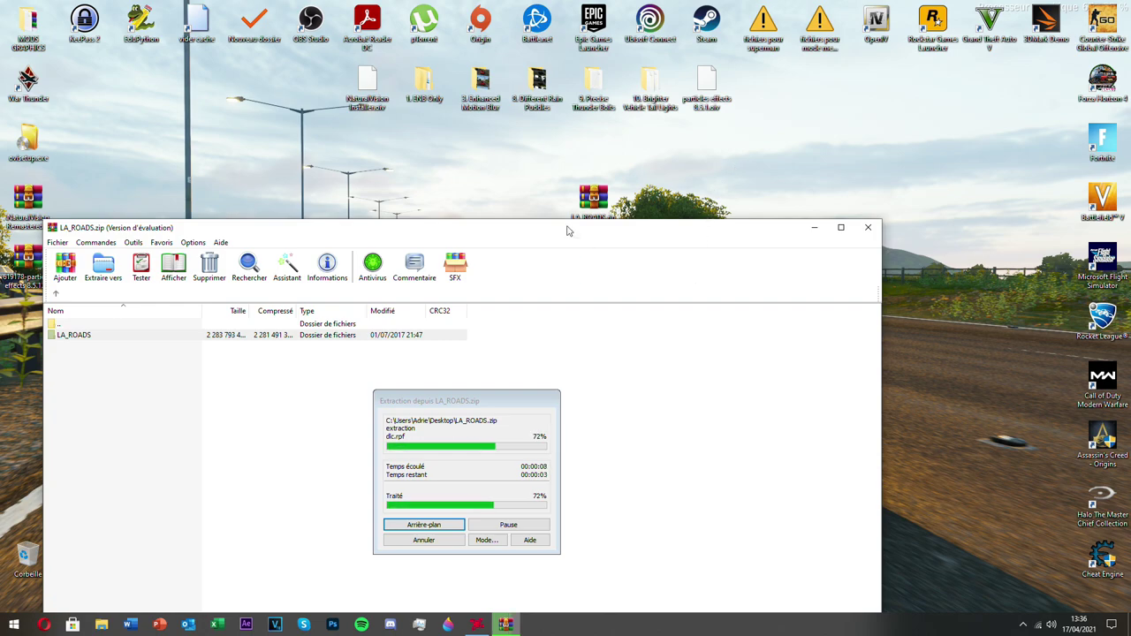
drag(546, 235, 594, 222)
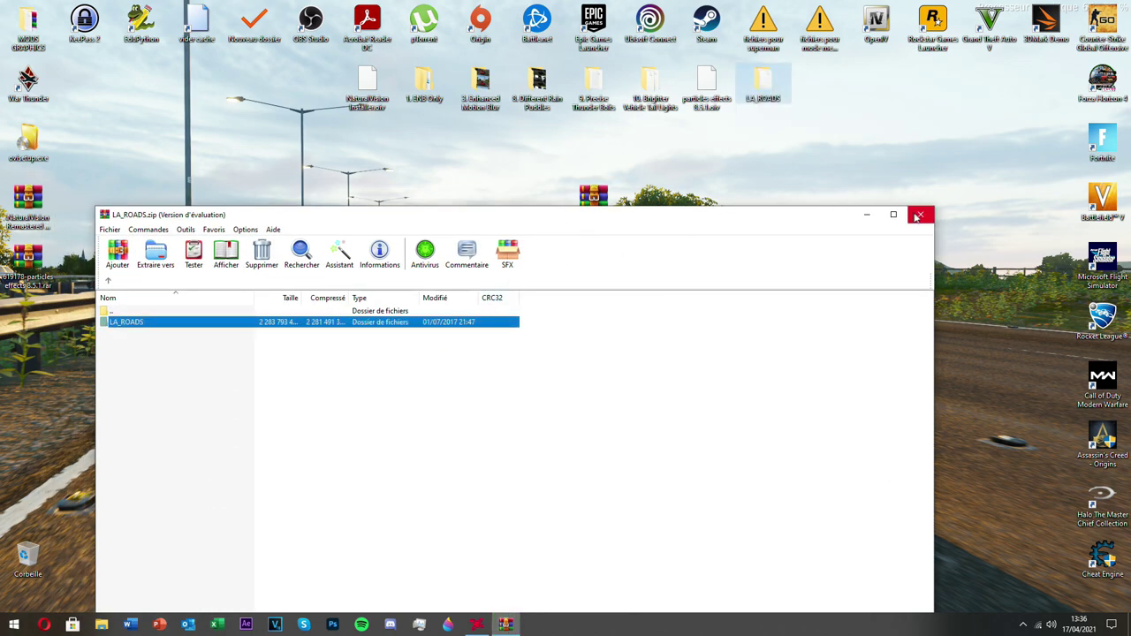
click(922, 214)
drag(593, 200, 31, 320)
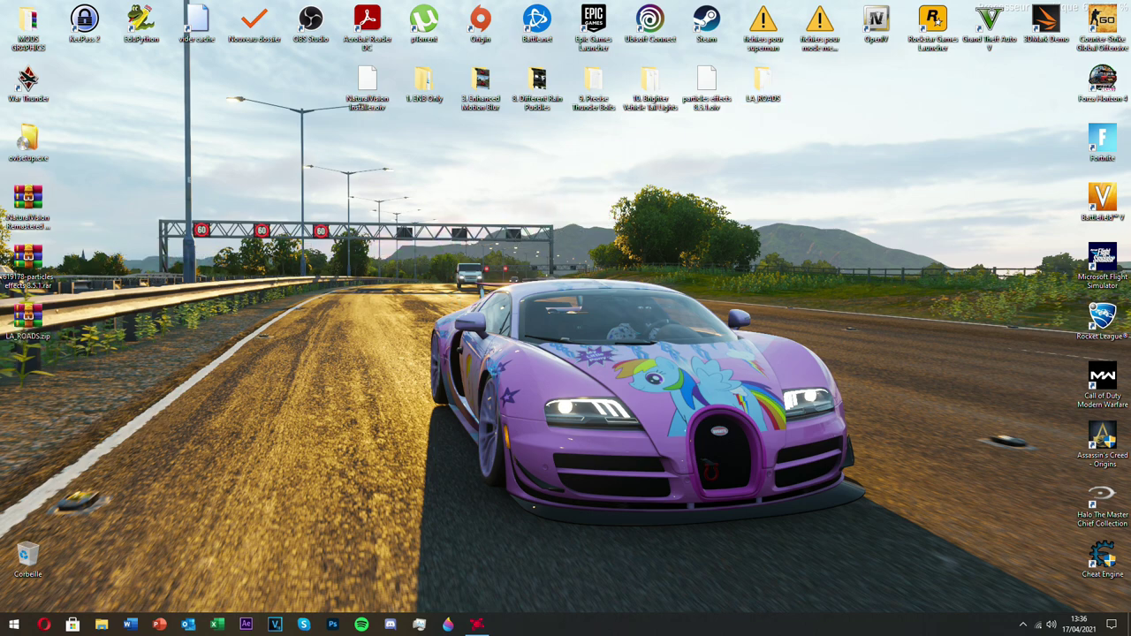
Create a new desktop folder named "mods graphique"
right_click(398, 212)
mouse_move(461, 324)
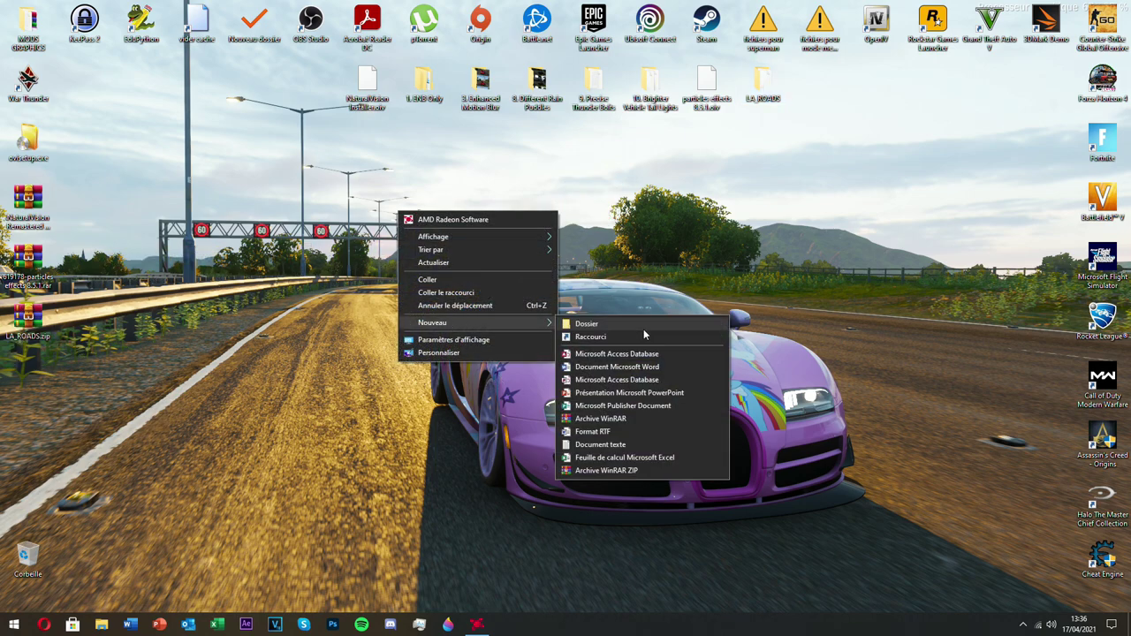
click(631, 325)
text(mods)
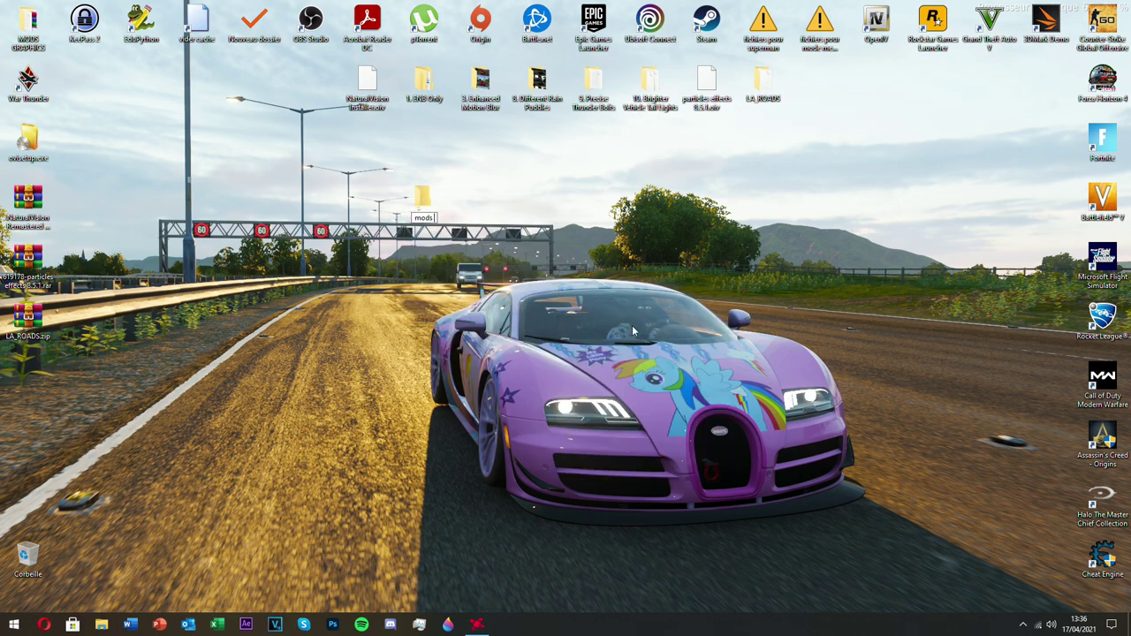
text( graphique)
key(Return)
Move all the extracted mod folders and OIV files into the "mods graphique" folder and open it
click(325, 147)
drag(301, 132, 426, 208)
double_click(424, 201)
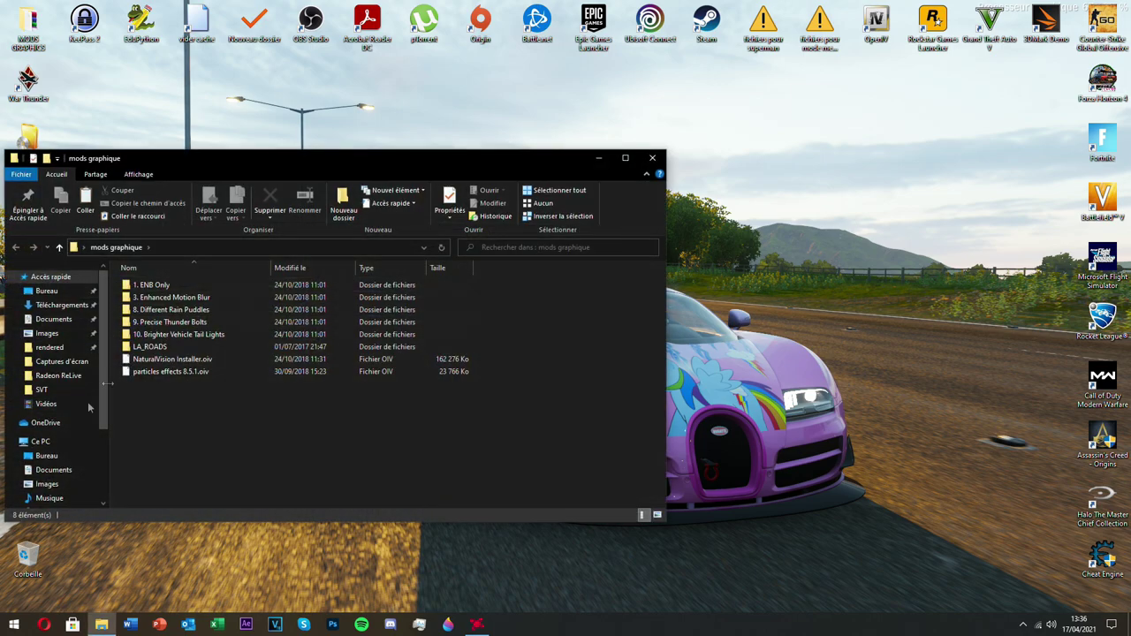
Close the "mods graphique" folder, move the OpenIV shortcut to the middle of the desktop and launch OpenIV for GTA V
drag(154, 447, 196, 397)
key(alt+F4)
drag(537, 199, 534, 258)
drag(871, 27, 643, 205)
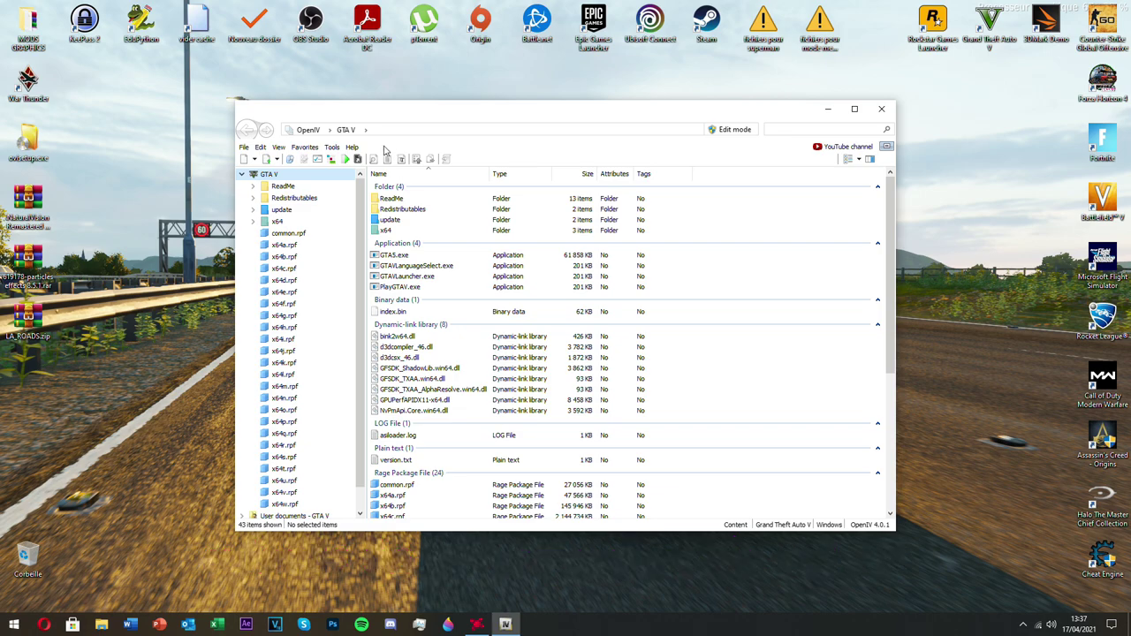
Install the ASI Loader and the OpenIV.ASI plugin for GTA V with the ASI Manager
click(334, 147)
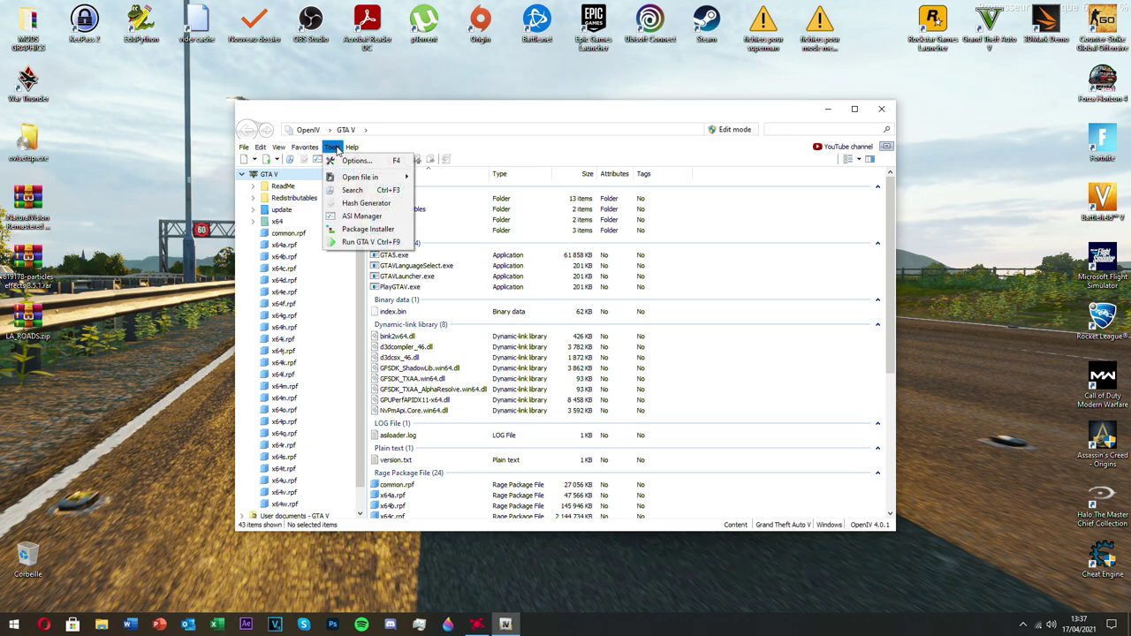
click(364, 219)
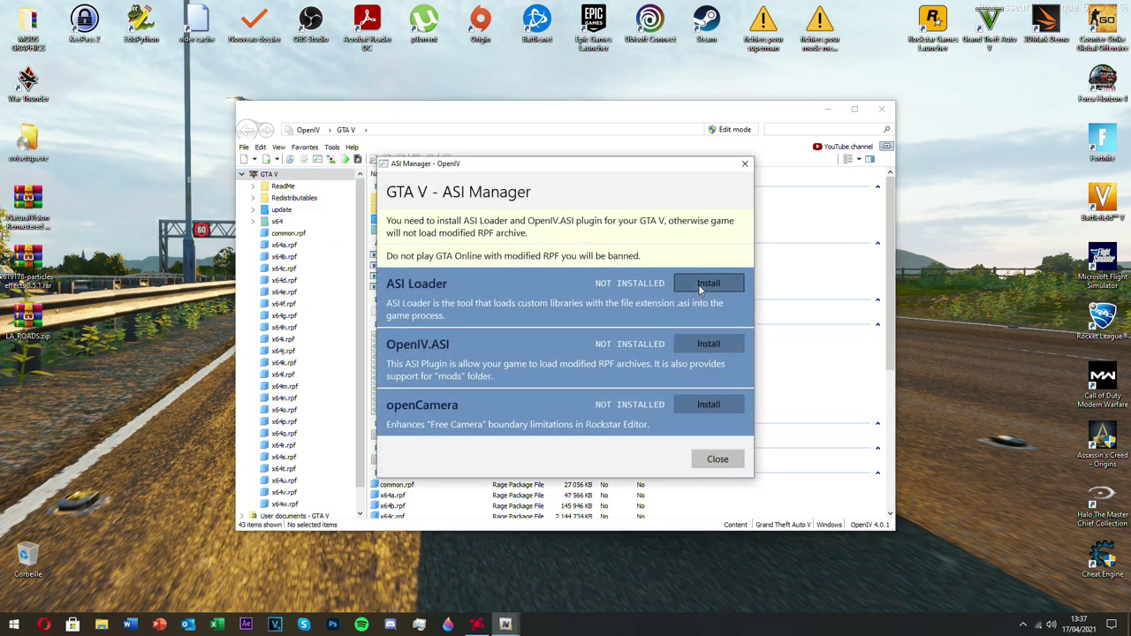
click(702, 284)
click(711, 344)
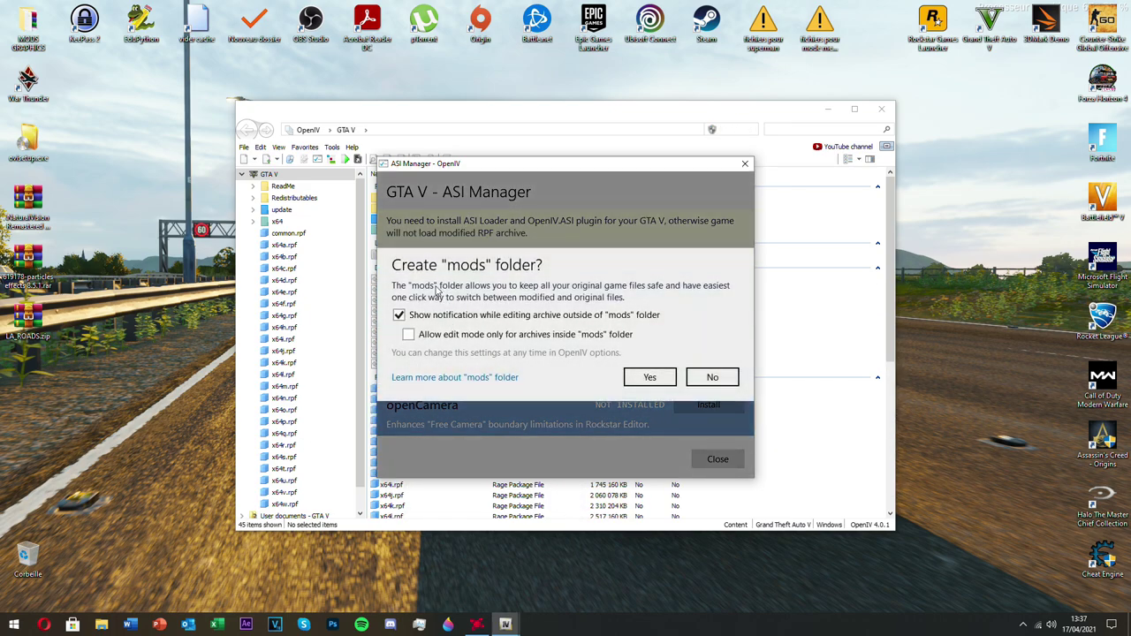
Accept creating the "mods" folder, install openCamera as well, and look inside the new folder
click(669, 382)
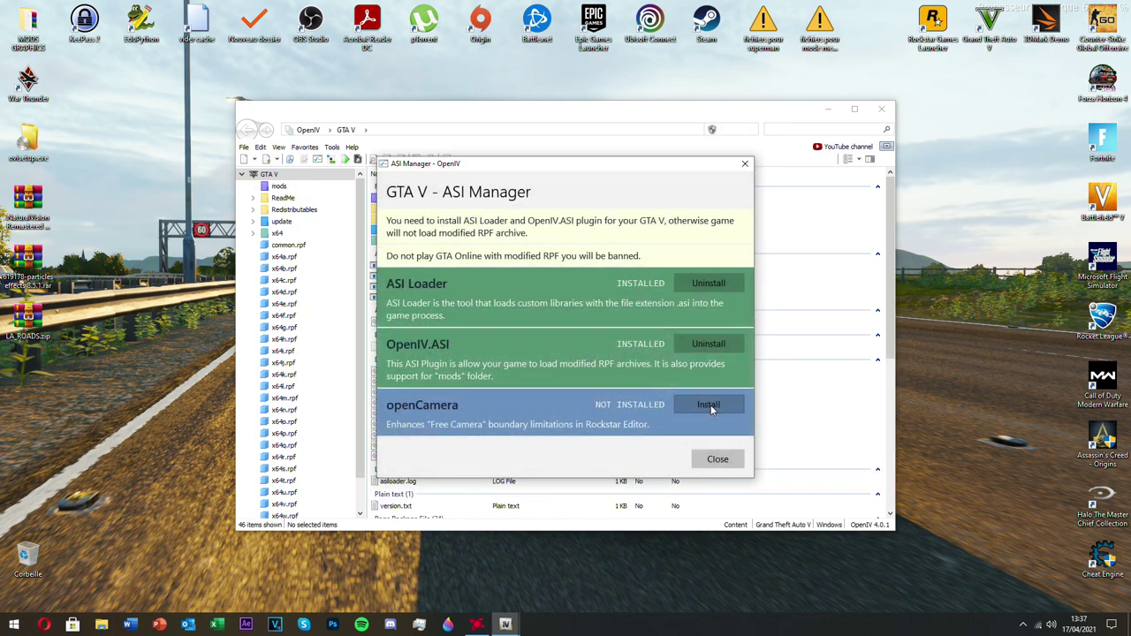
click(716, 459)
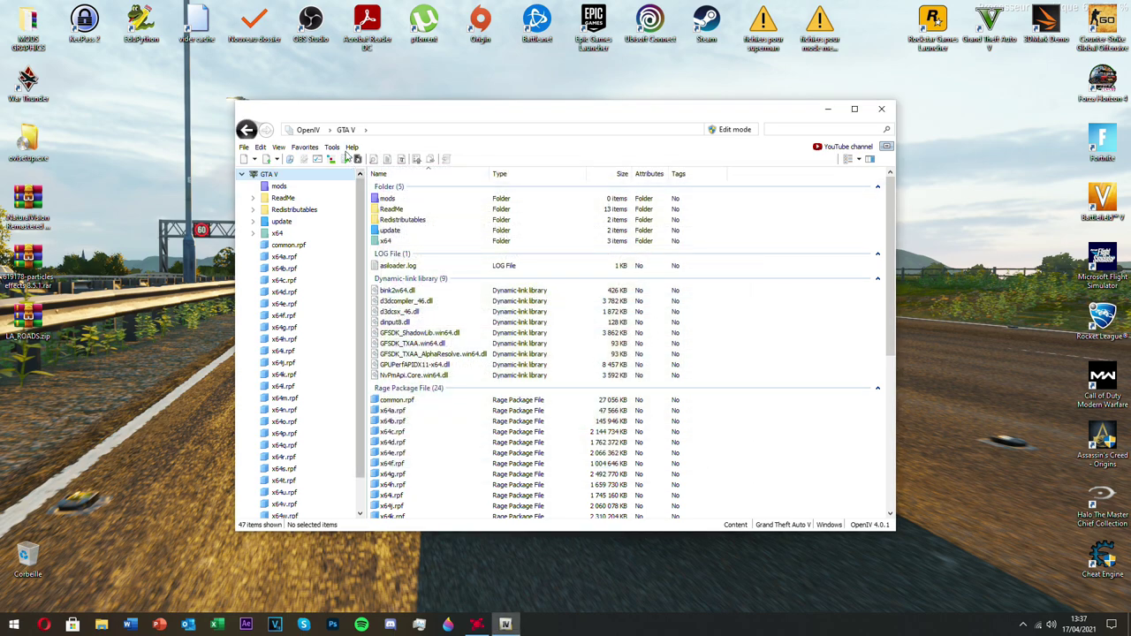
double_click(398, 198)
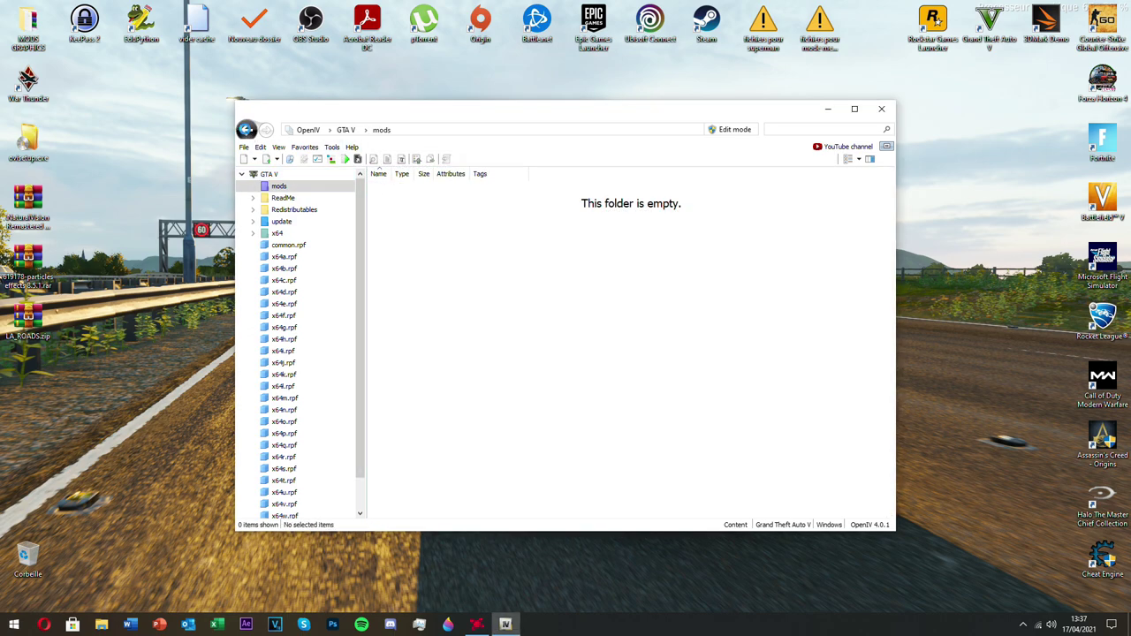
click(247, 130)
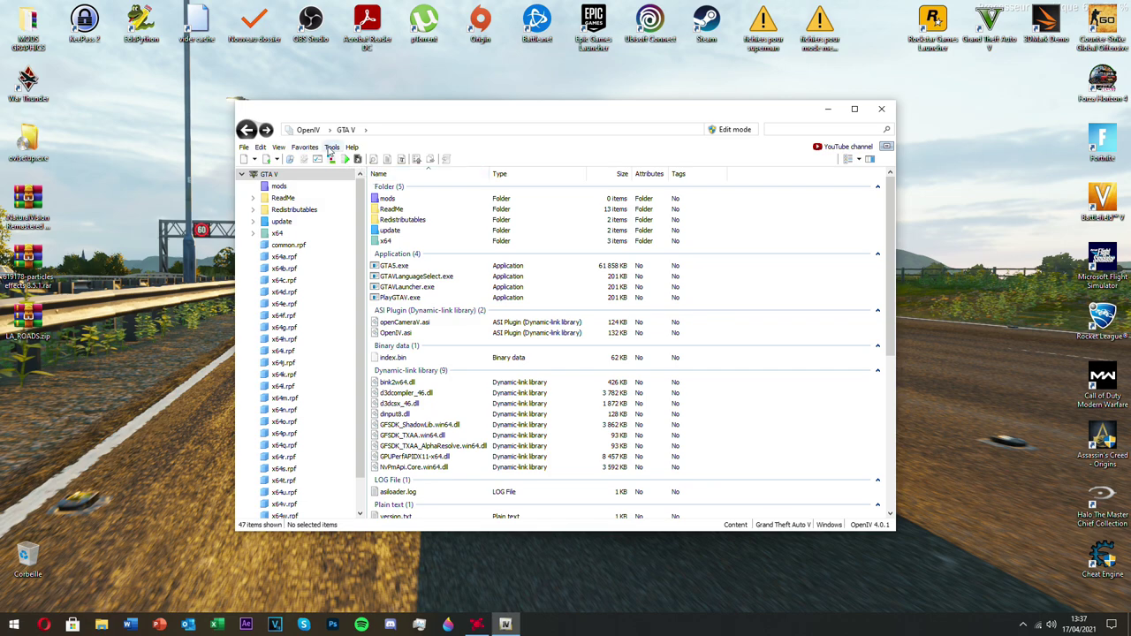
Install the NaturalVision Installer.oiv package from MODS GRAPHICS into the "mods" folder with the Package Installer
click(329, 148)
click(362, 222)
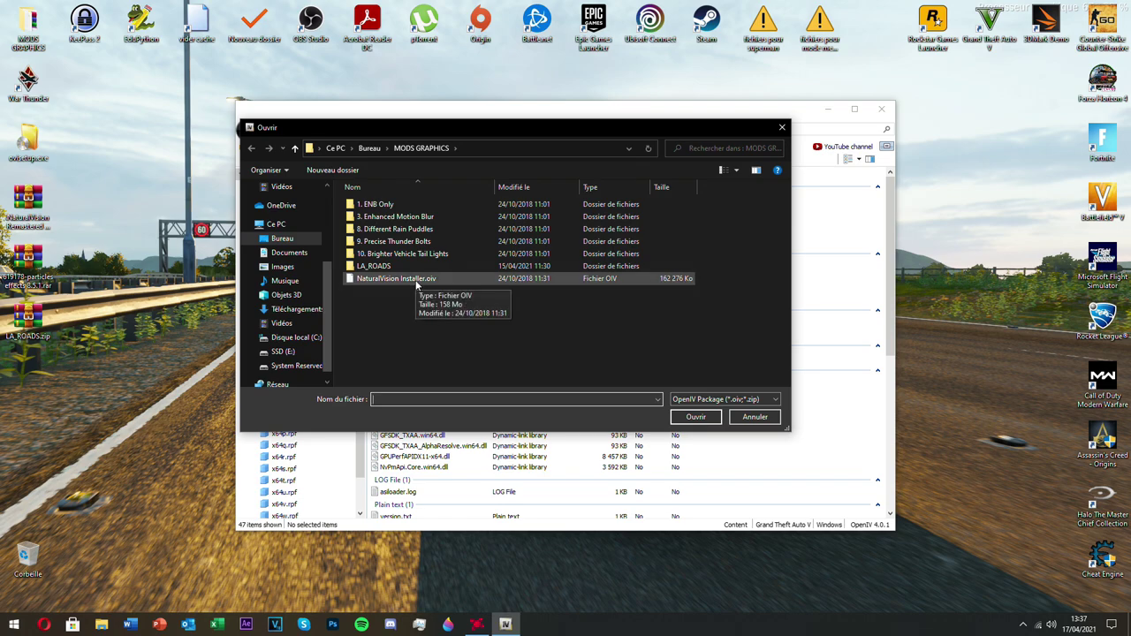
double_click(417, 281)
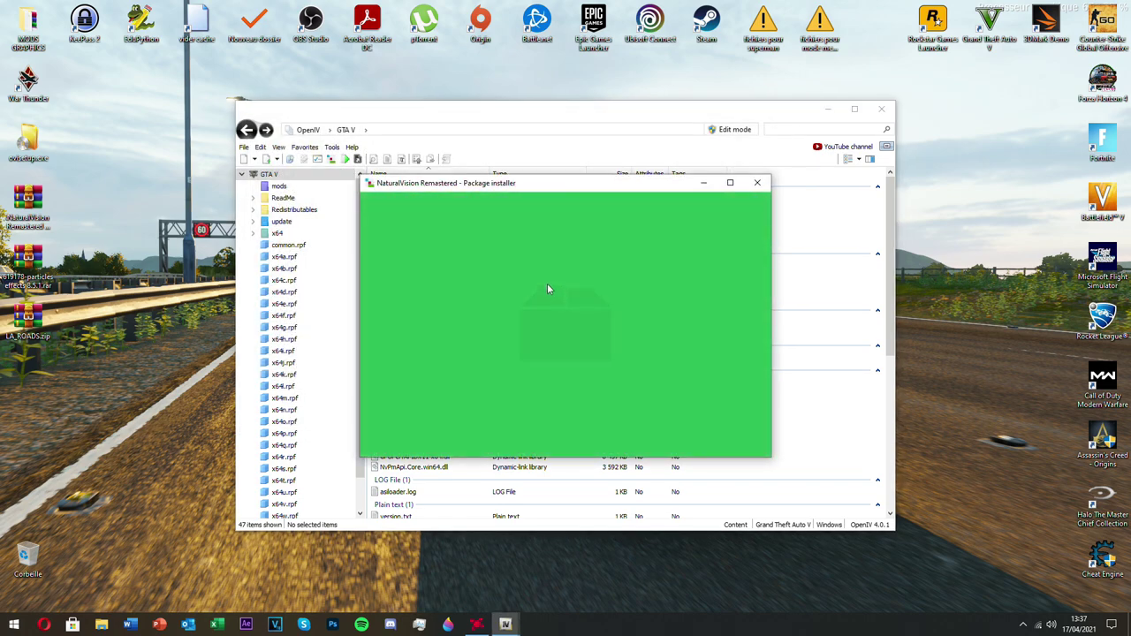
click(738, 268)
click(543, 295)
click(578, 362)
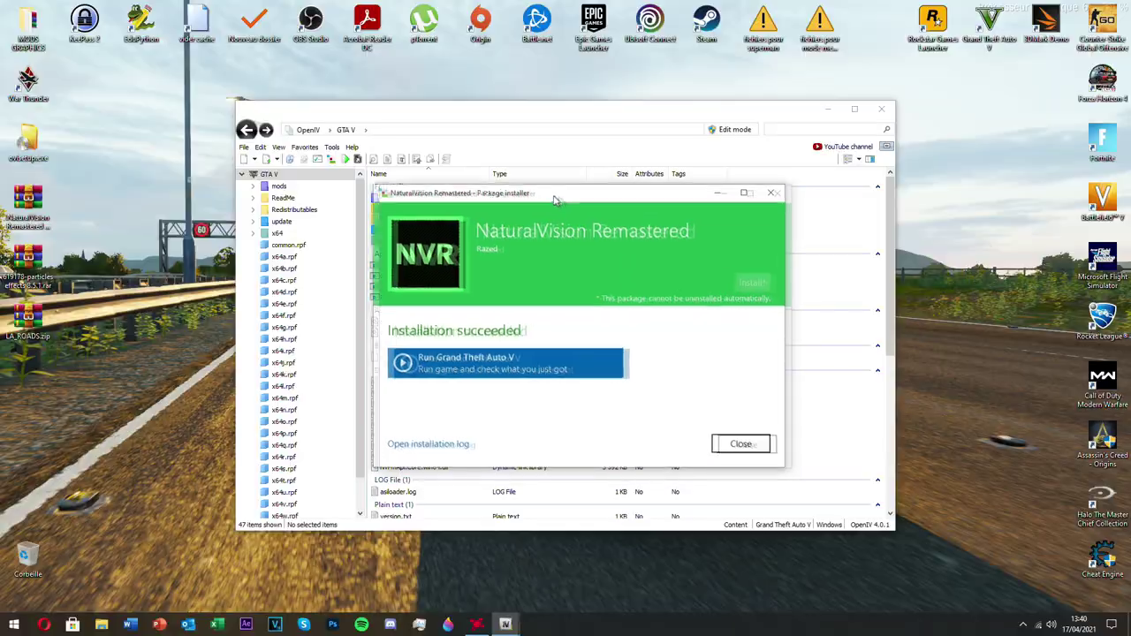
drag(555, 199, 531, 199)
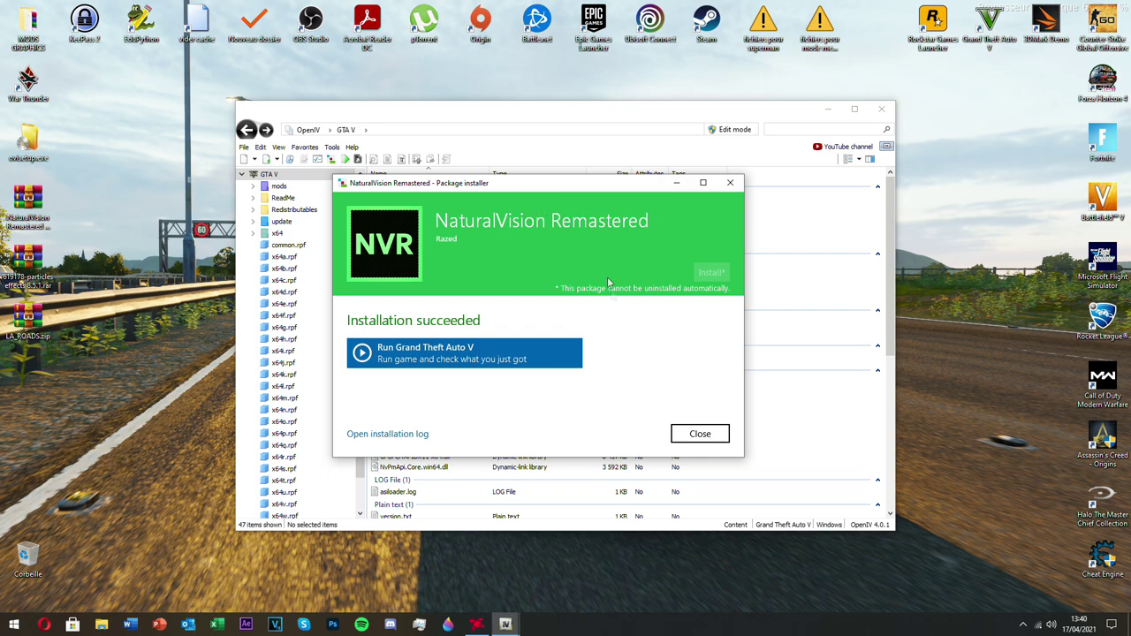
click(706, 433)
Install the Enhanced Motion Blur package in its High Intensity version into the "mods" folder
click(333, 147)
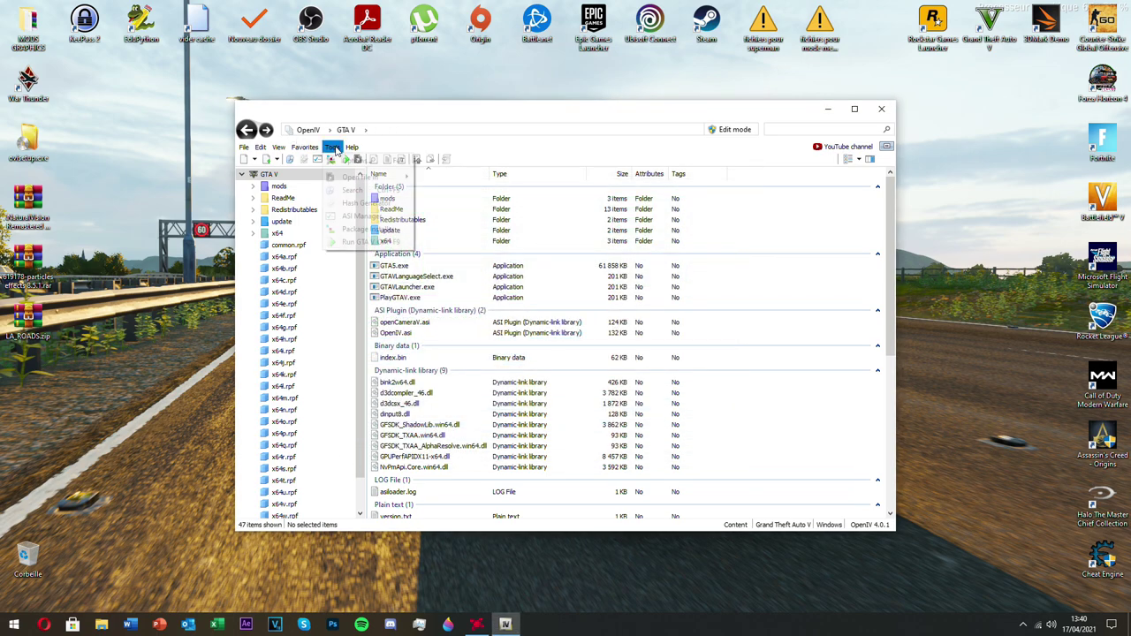
click(373, 234)
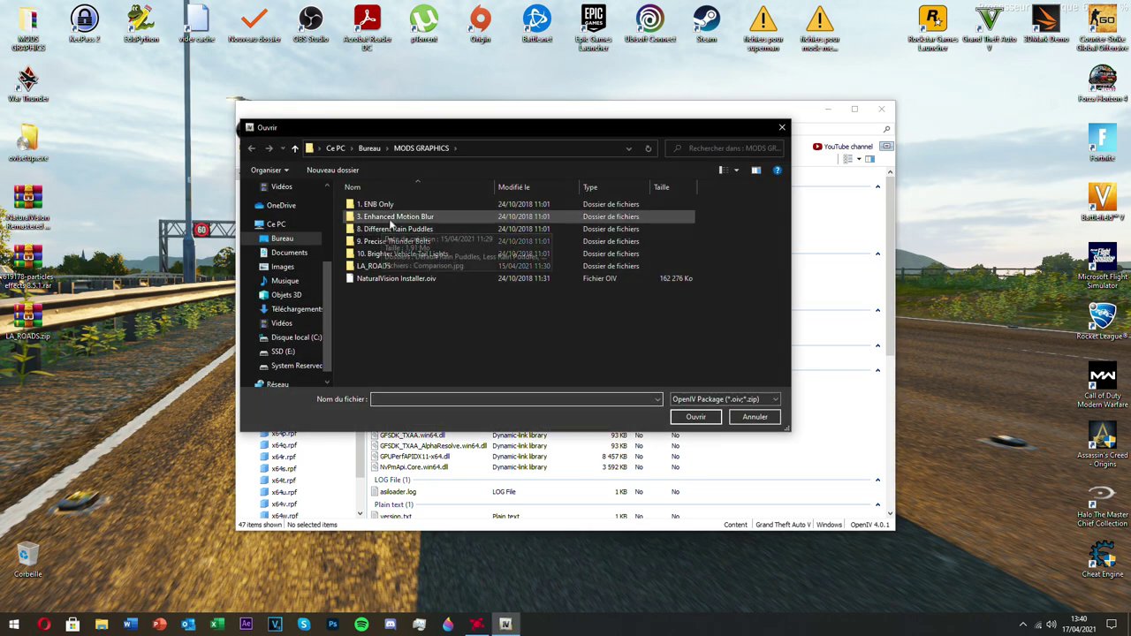
double_click(397, 218)
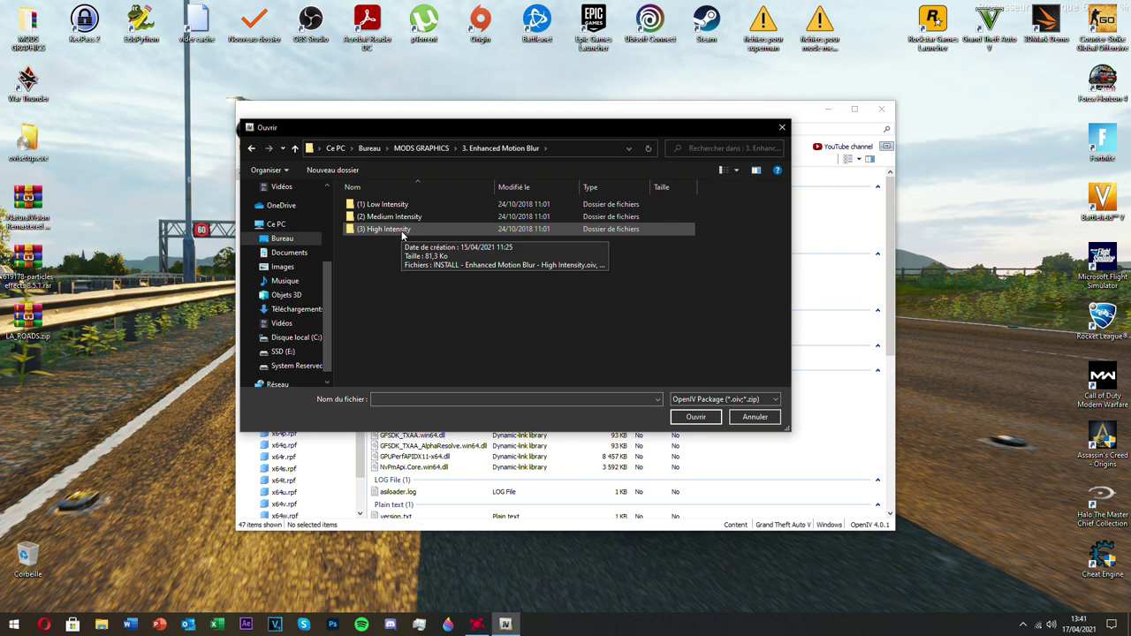
double_click(398, 230)
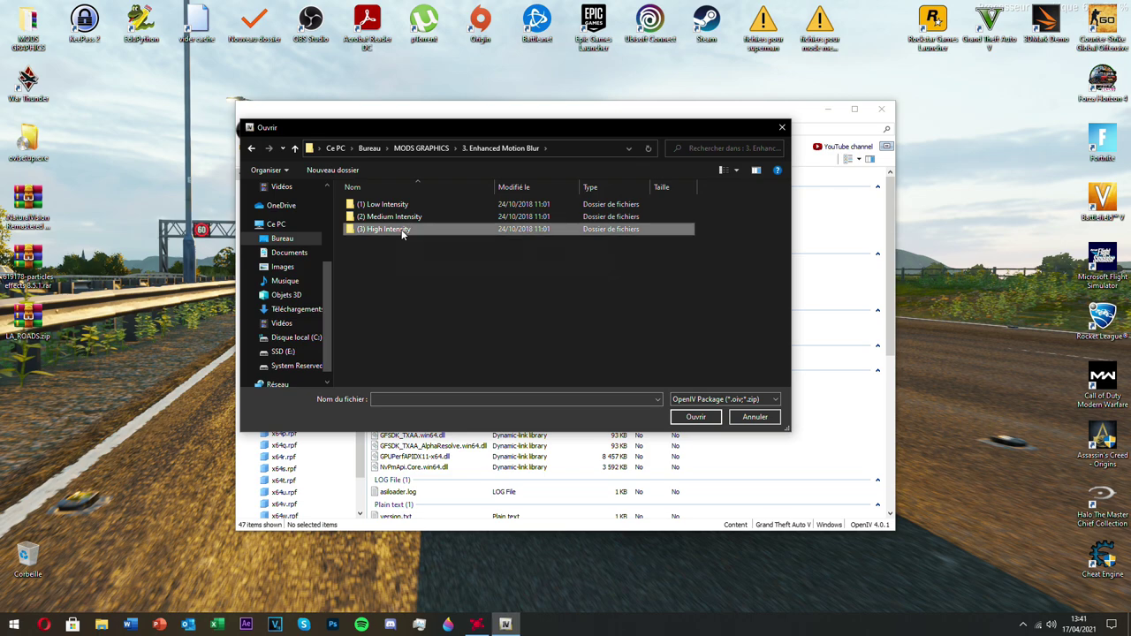
double_click(402, 204)
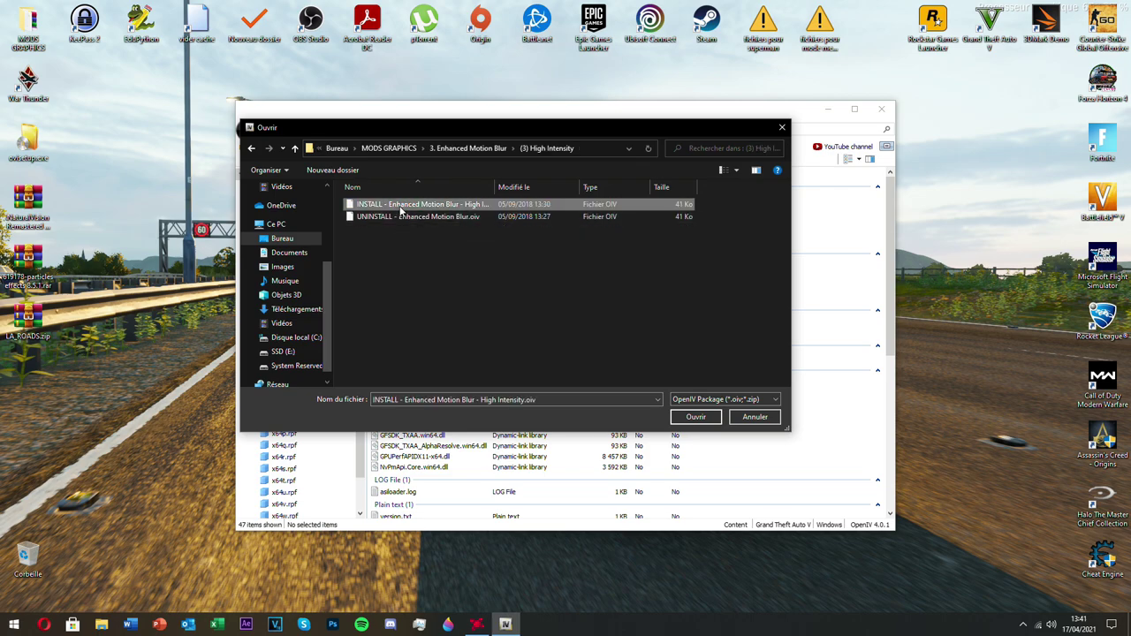
click(736, 270)
click(539, 292)
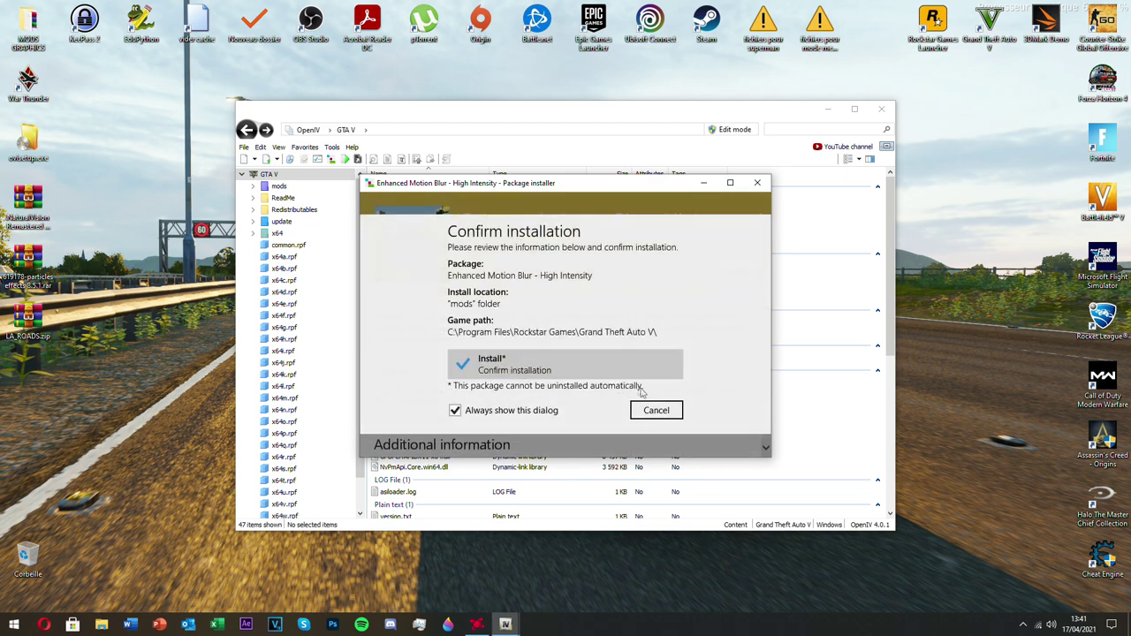
click(604, 363)
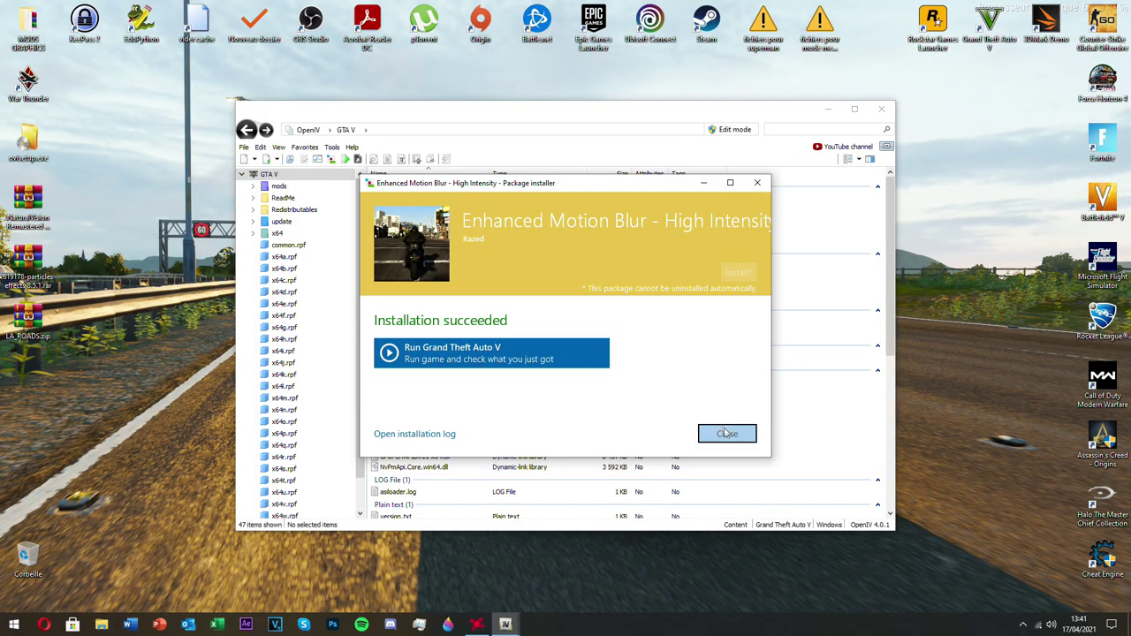
click(727, 432)
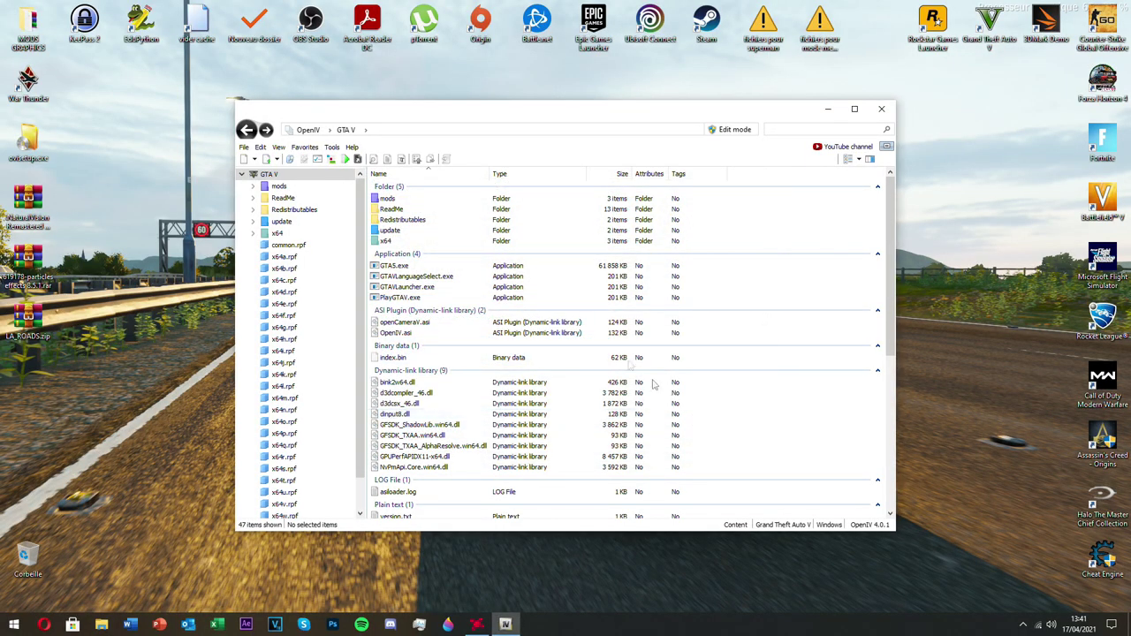
Install the More Rain Puddles package from the "8. Different Rain Puddles" folder into the "mods" folder
click(332, 148)
click(371, 227)
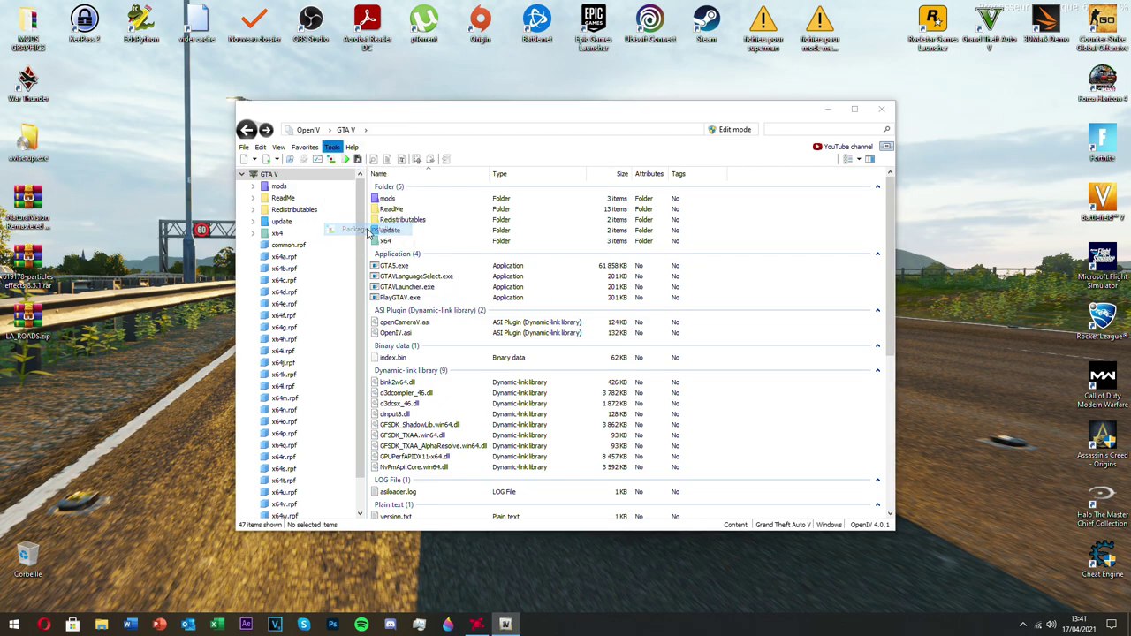
click(294, 147)
click(294, 148)
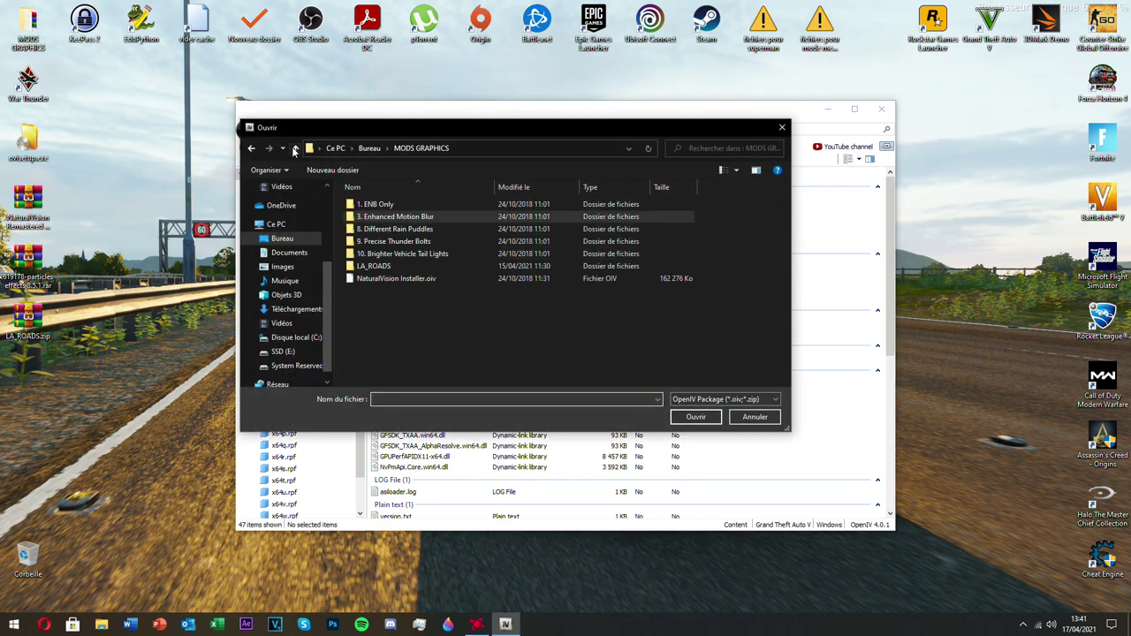
double_click(393, 229)
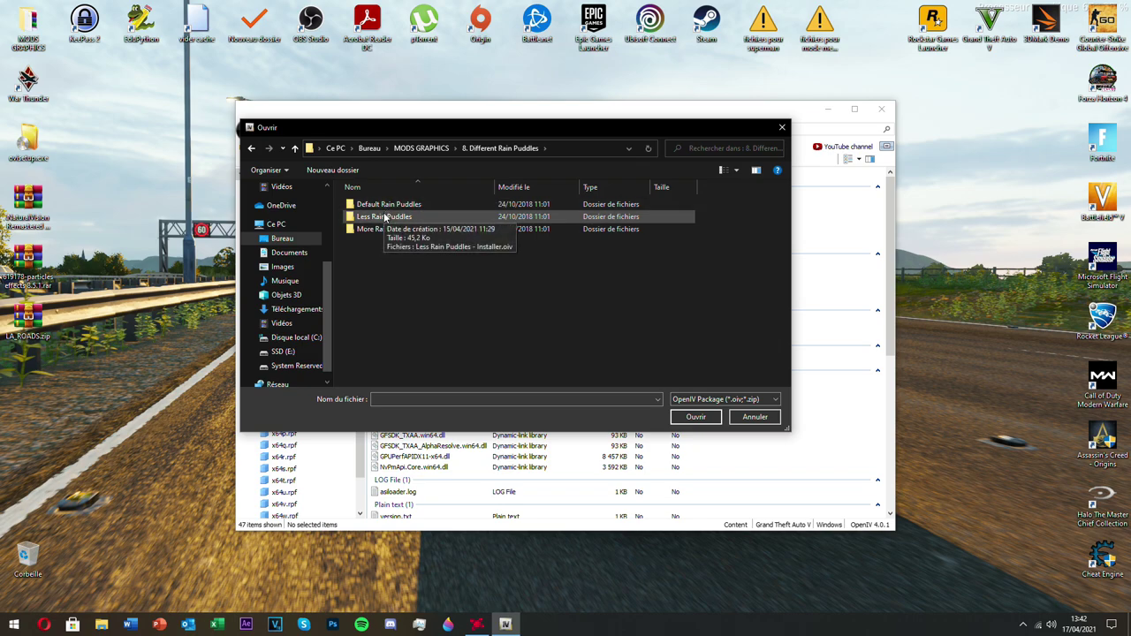
double_click(370, 232)
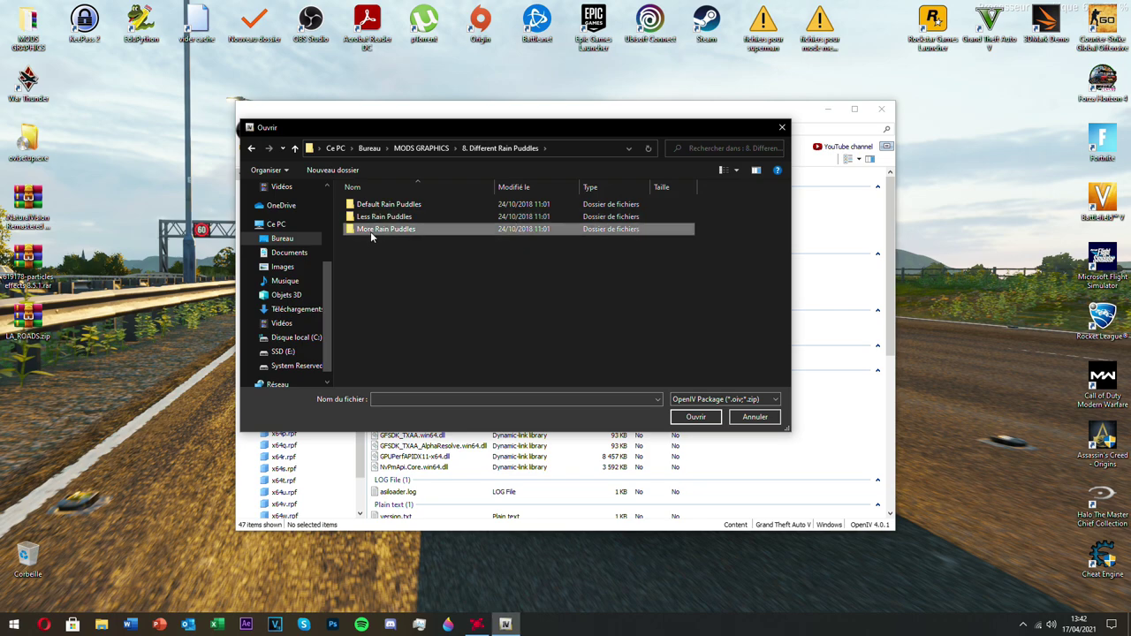
double_click(384, 205)
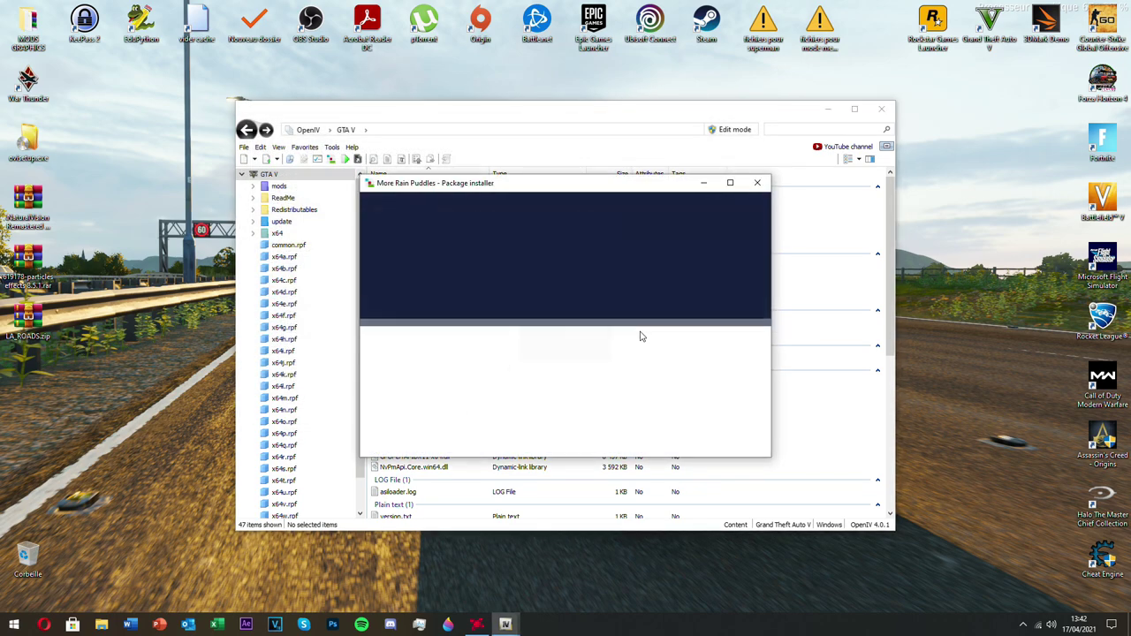
click(738, 272)
click(566, 281)
click(557, 358)
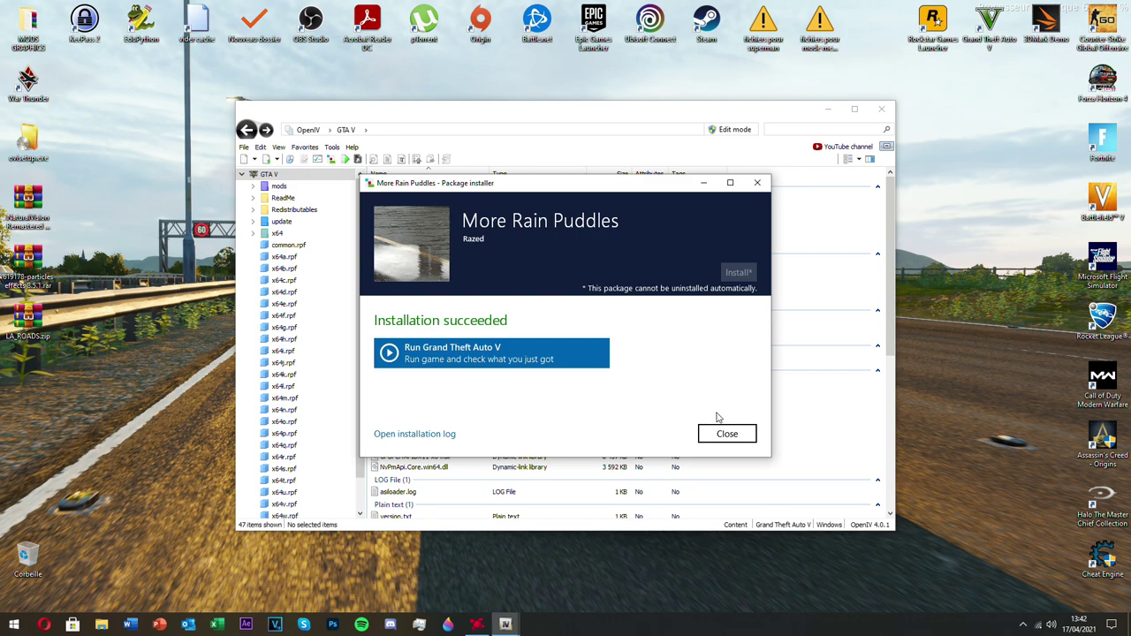
click(724, 428)
Install the Precise Thunder Bolts package from the "9. Precise Thunder Bolts" folder into the "mods" folder
click(332, 147)
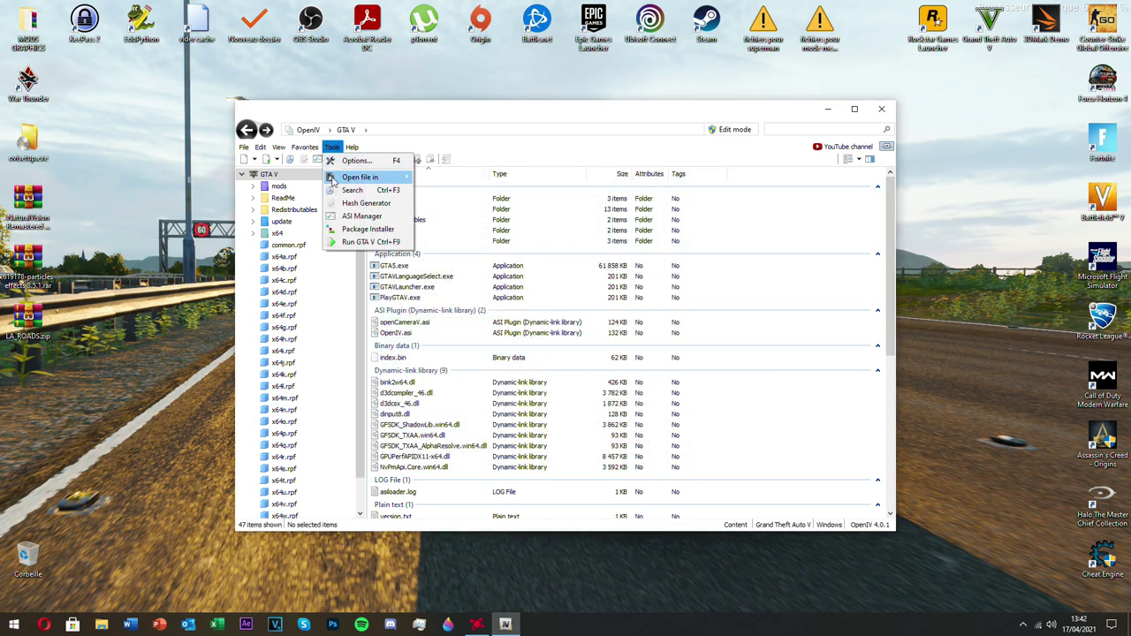
click(366, 228)
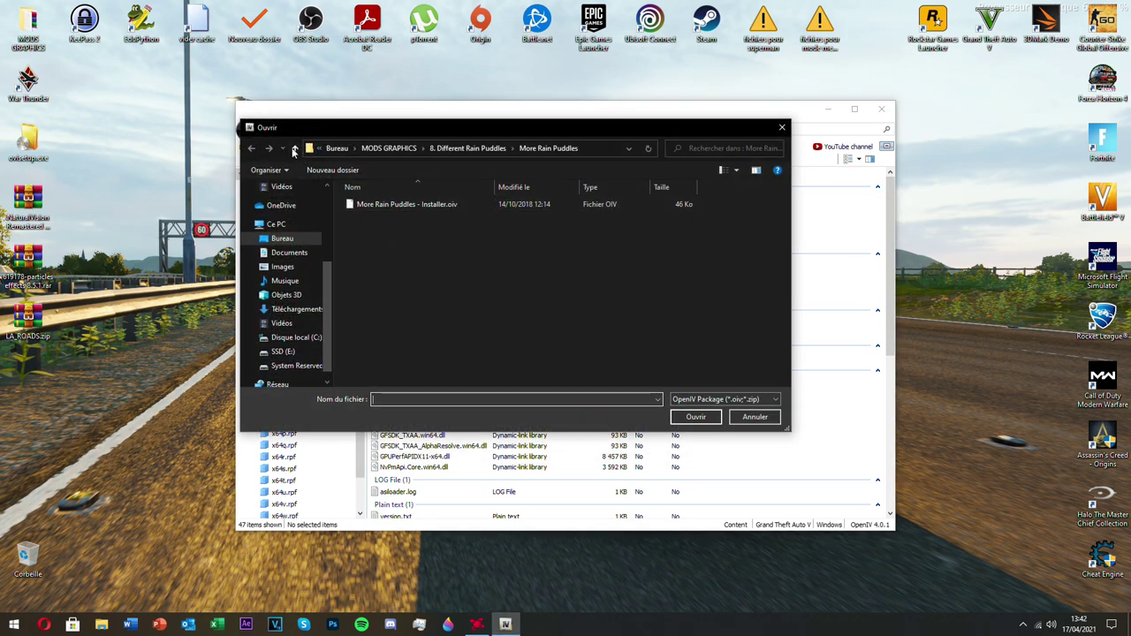
click(294, 149)
click(294, 148)
double_click(409, 246)
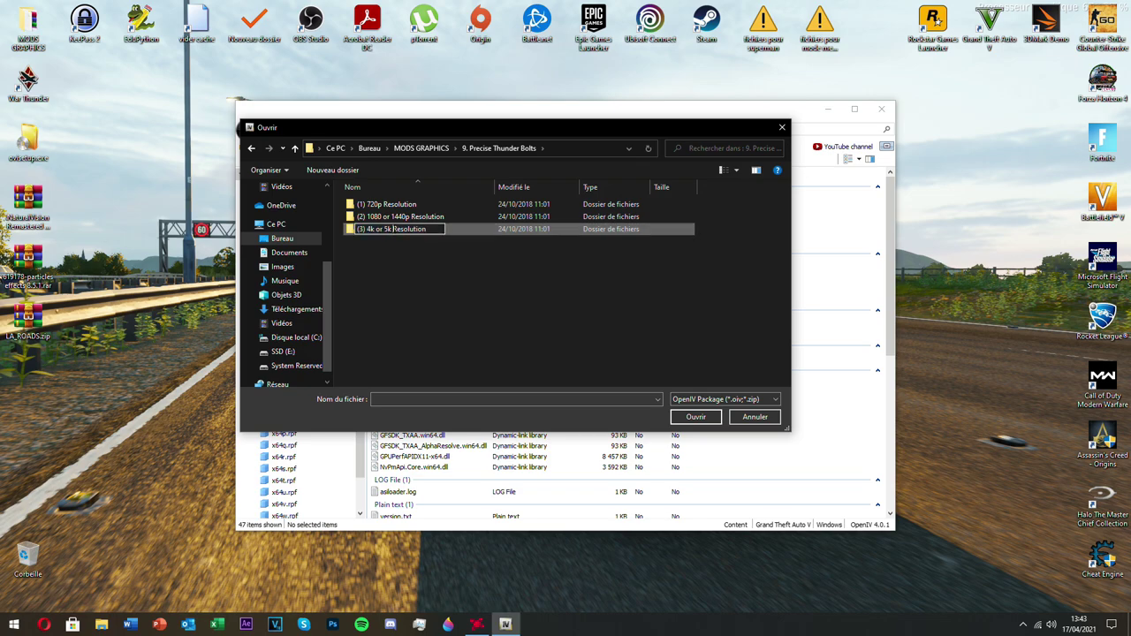
double_click(393, 230)
click(383, 203)
double_click(383, 203)
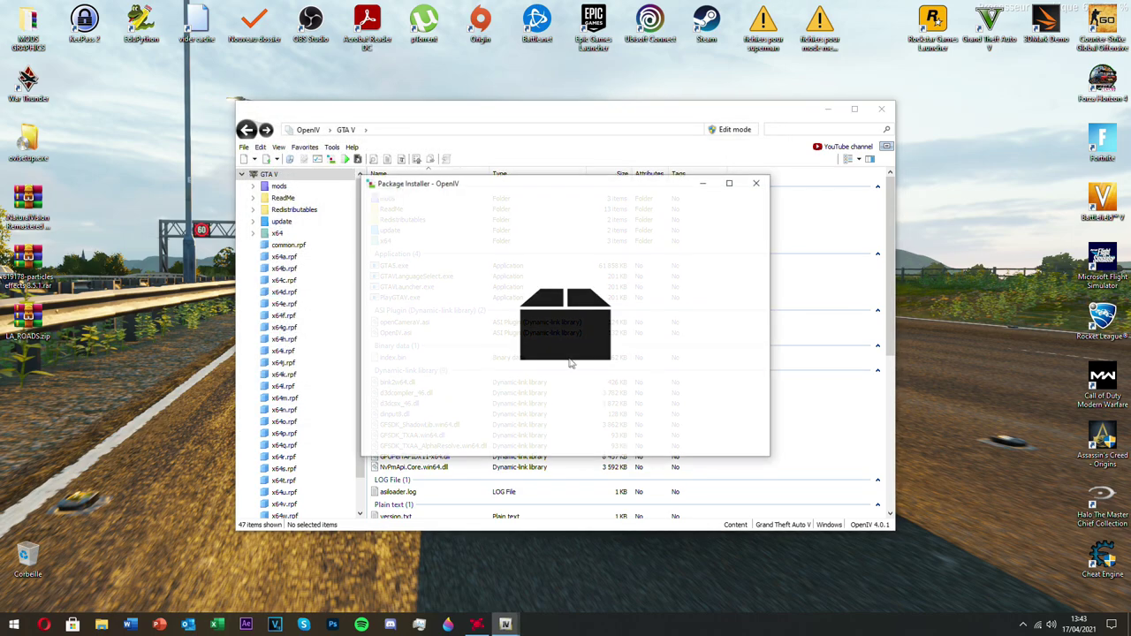
click(737, 272)
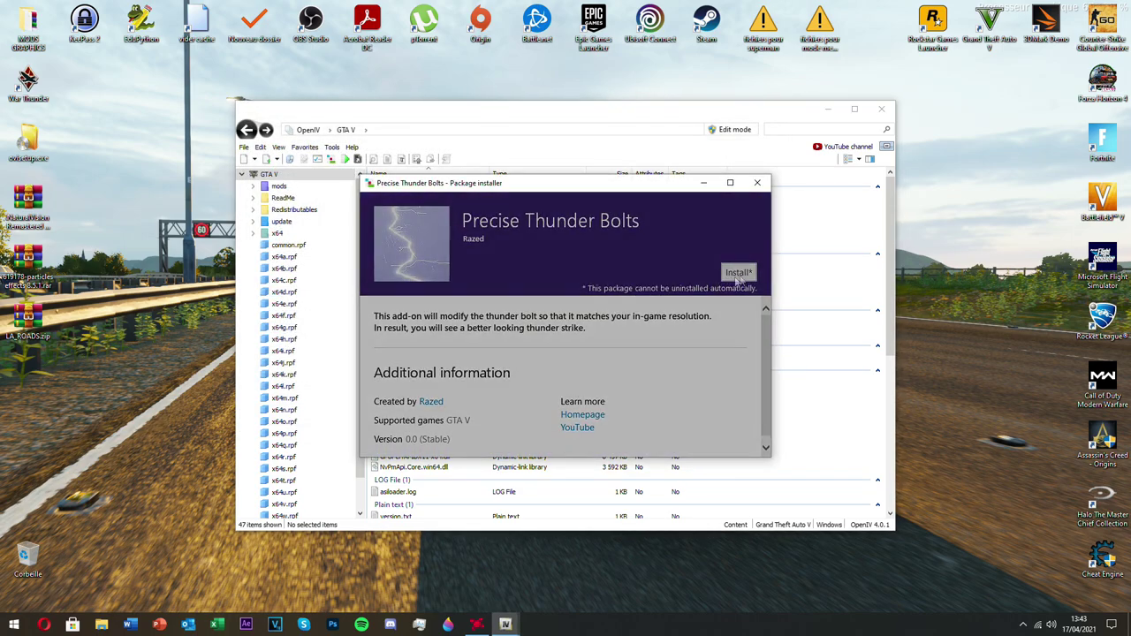
click(548, 285)
click(565, 362)
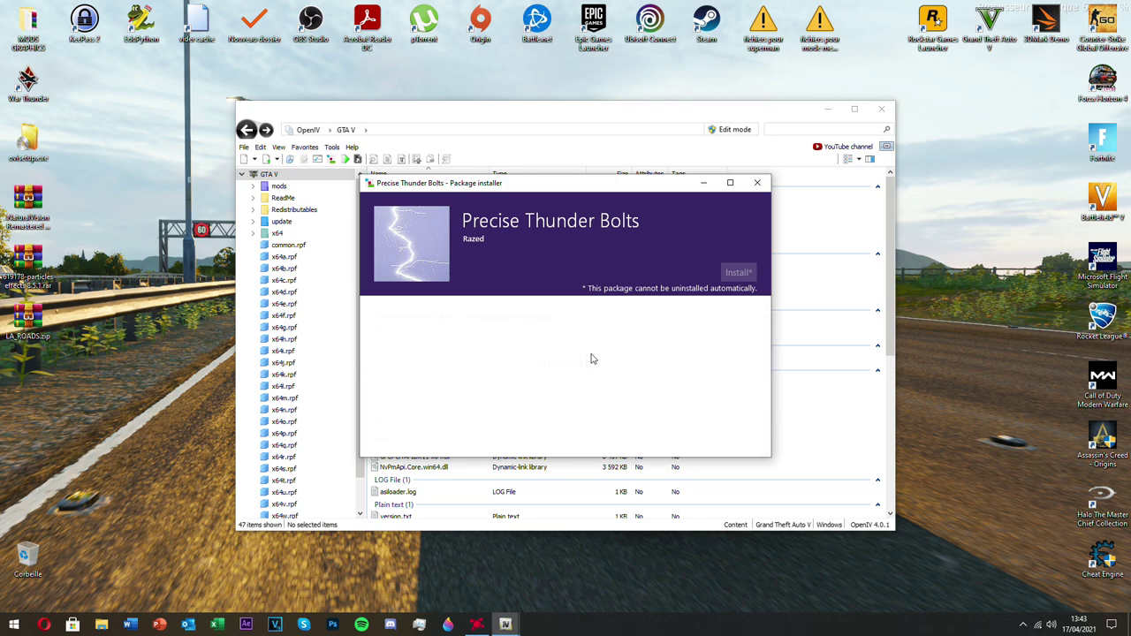
click(726, 434)
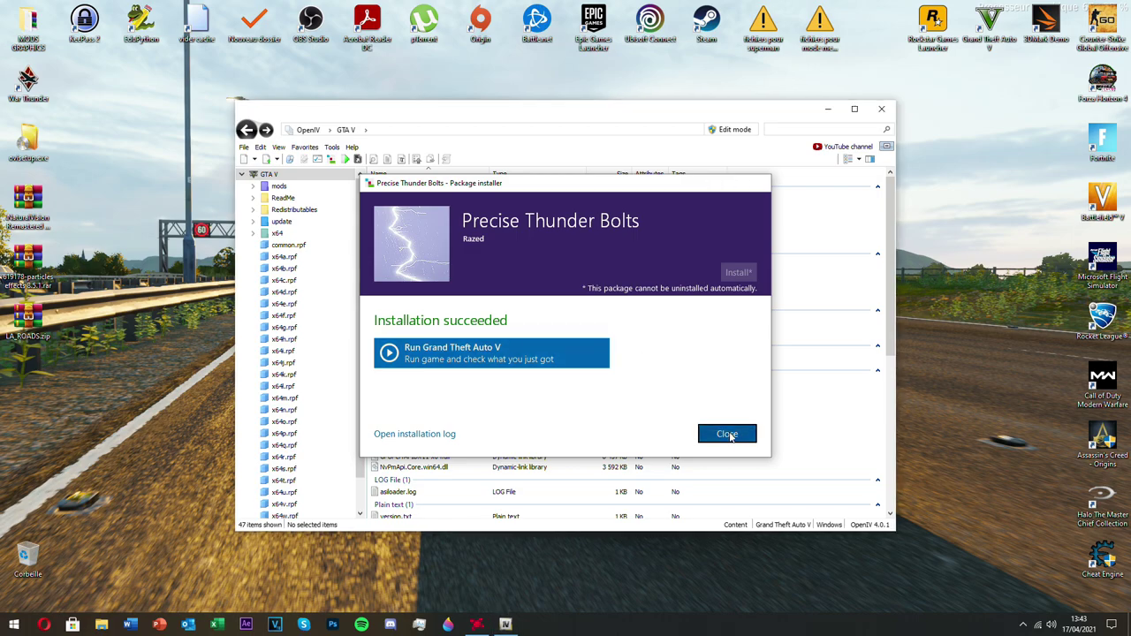
Install the Brighter Vehicle Tail Lights package from the "10. Brighter Vehicle Tail Lights" folder into the "mods" folder
click(332, 147)
click(367, 229)
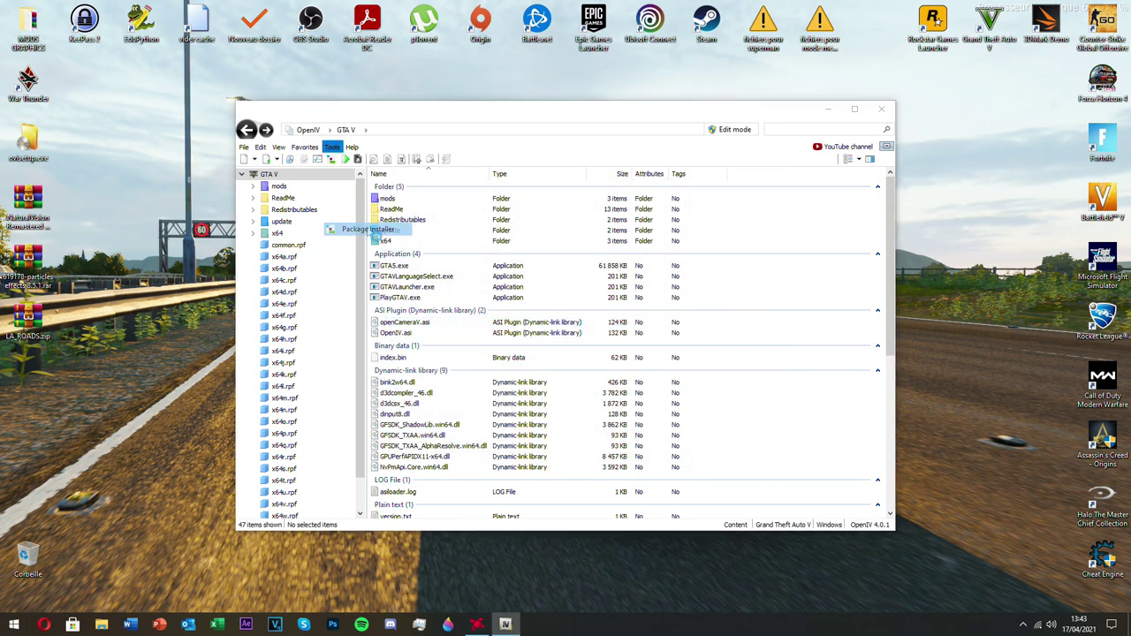
click(296, 149)
click(299, 150)
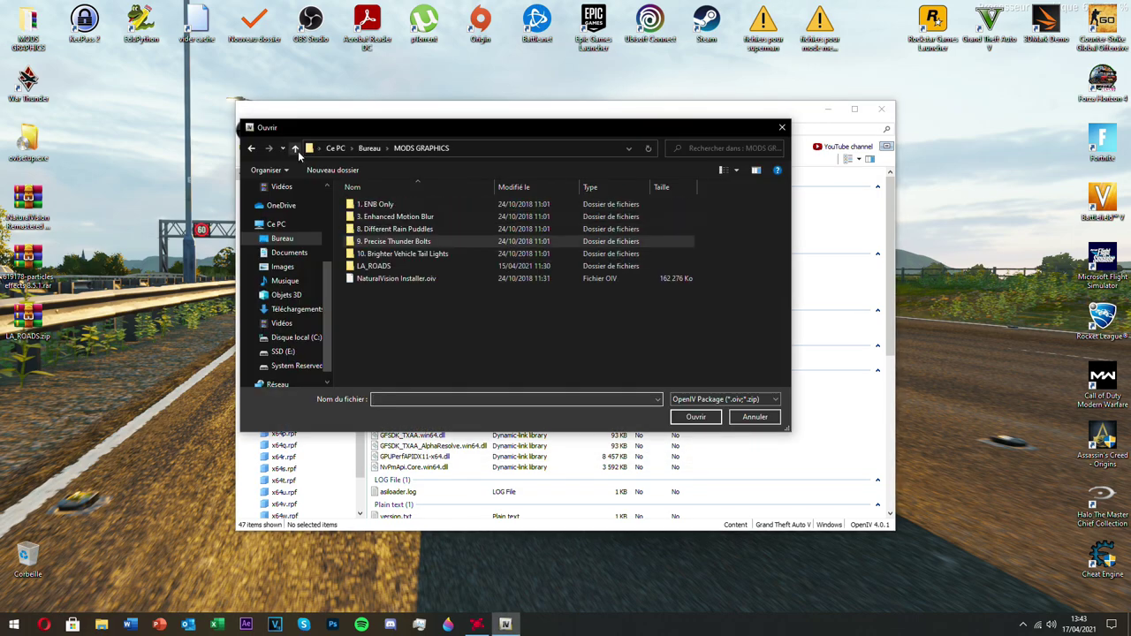
double_click(408, 256)
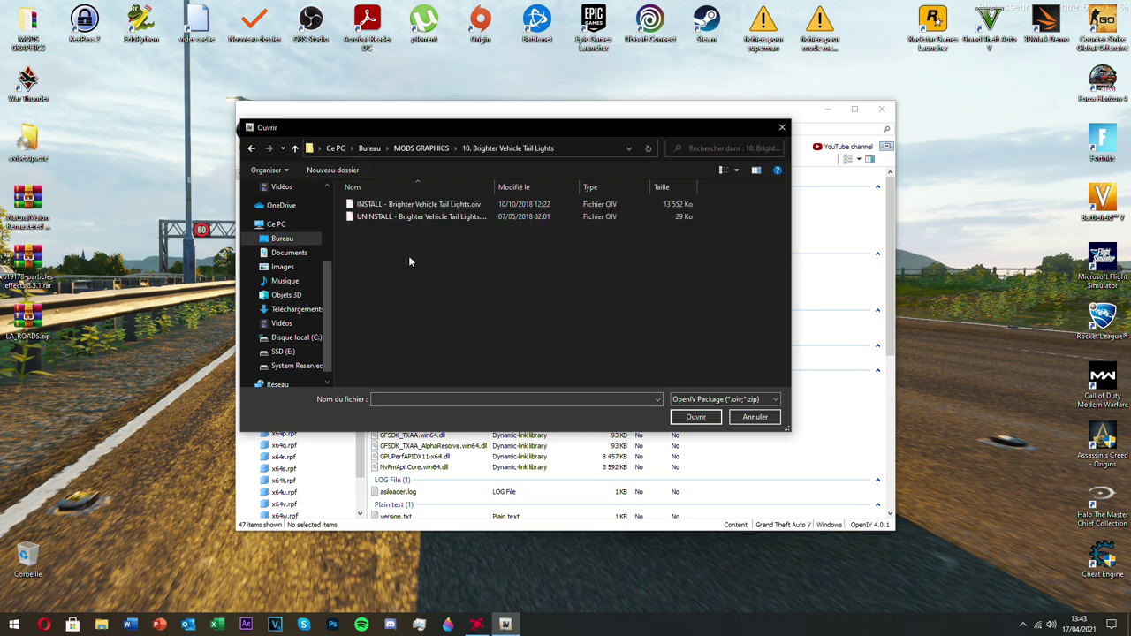
double_click(392, 212)
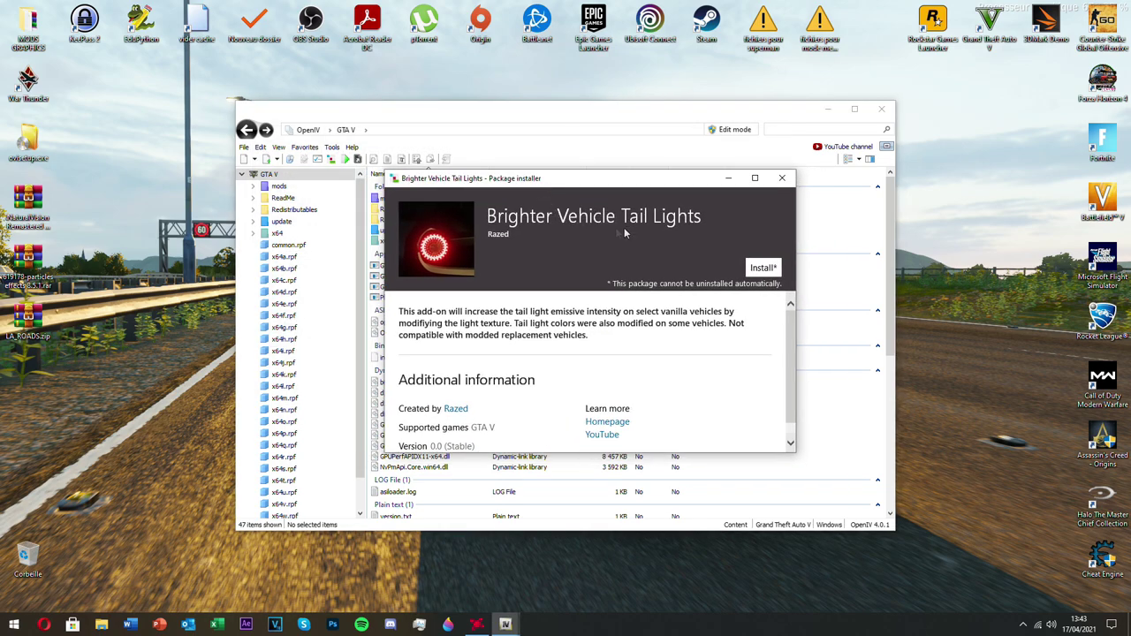
drag(607, 187, 561, 173)
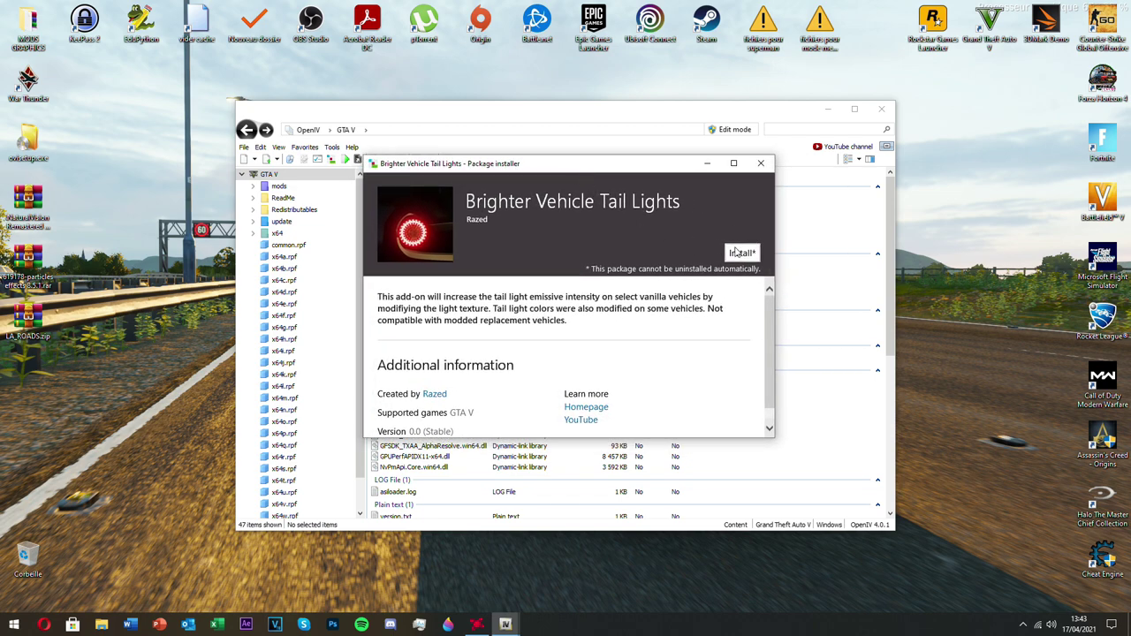
click(733, 254)
click(732, 256)
click(659, 369)
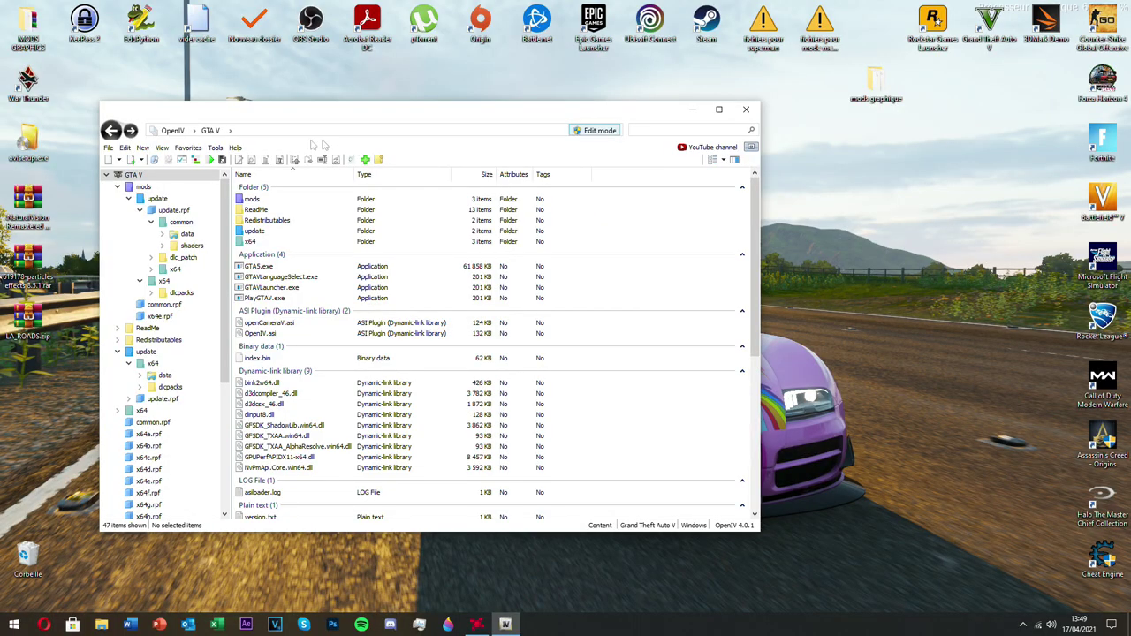
Install the particles effects 8.5.1.oiv package from the desktop's "mods graphique" folder into the "mods" folder
click(216, 147)
click(252, 220)
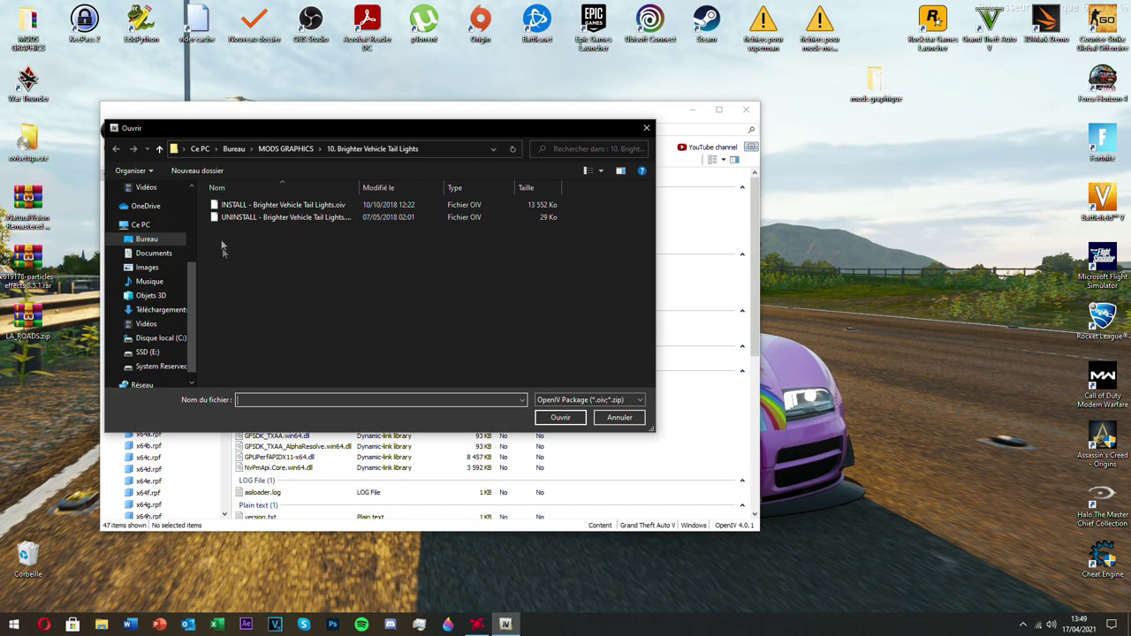
click(159, 148)
click(159, 148)
double_click(272, 243)
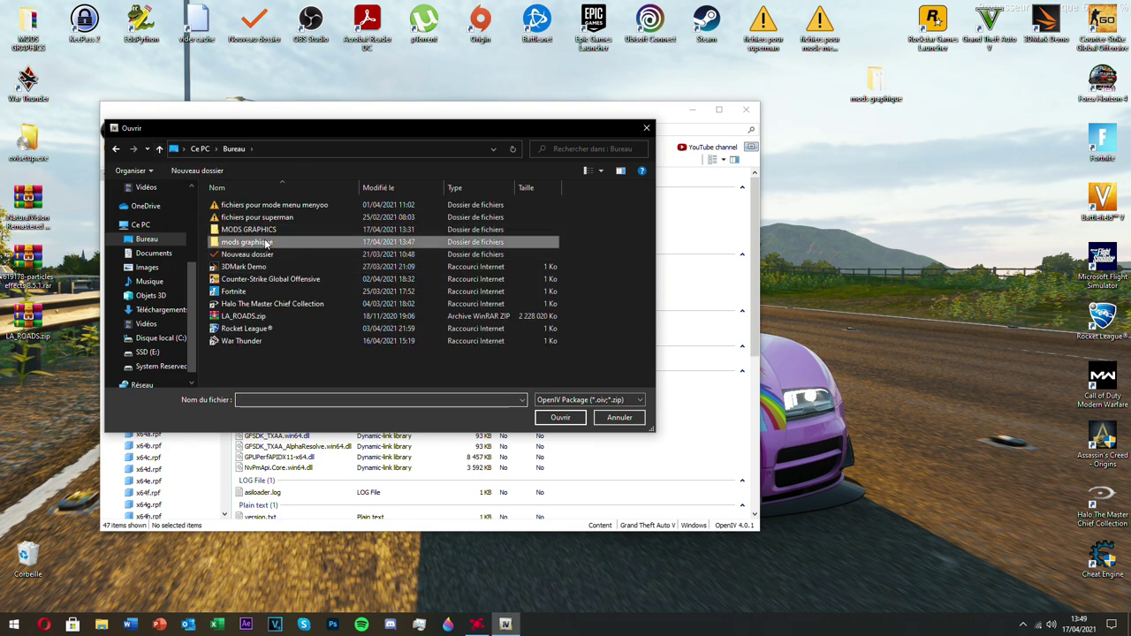
drag(242, 300, 282, 298)
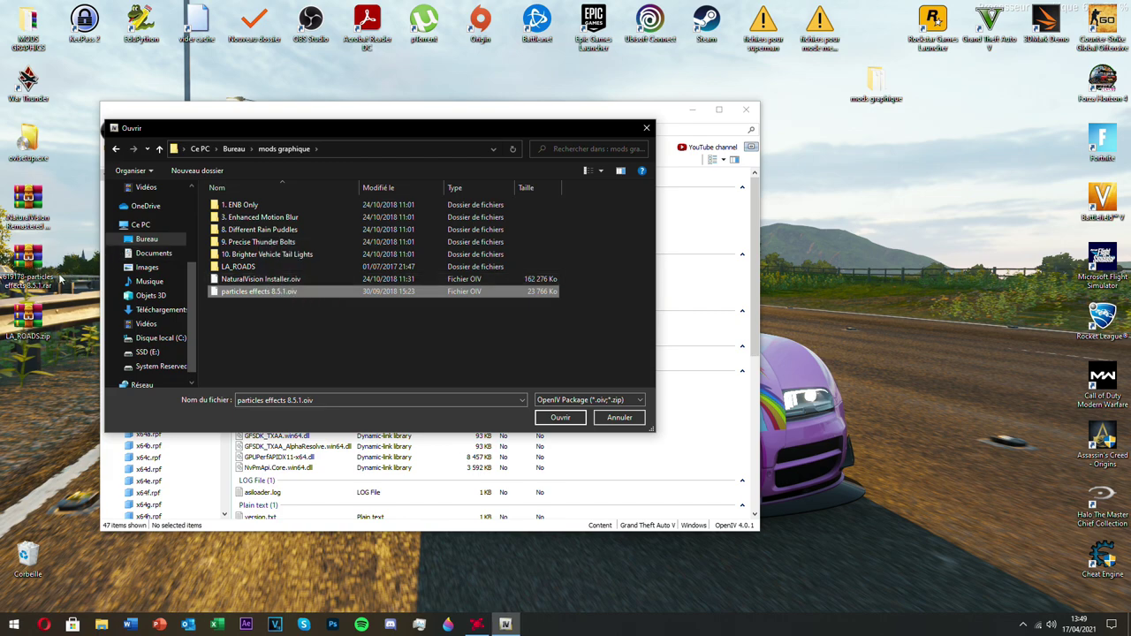
double_click(297, 293)
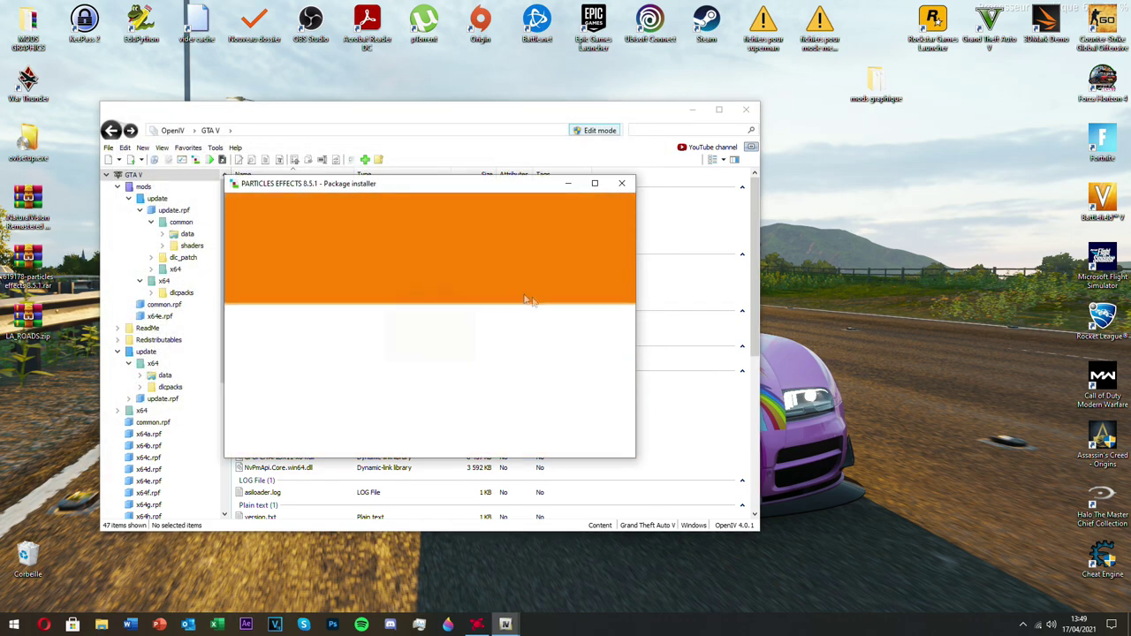
click(601, 272)
click(495, 288)
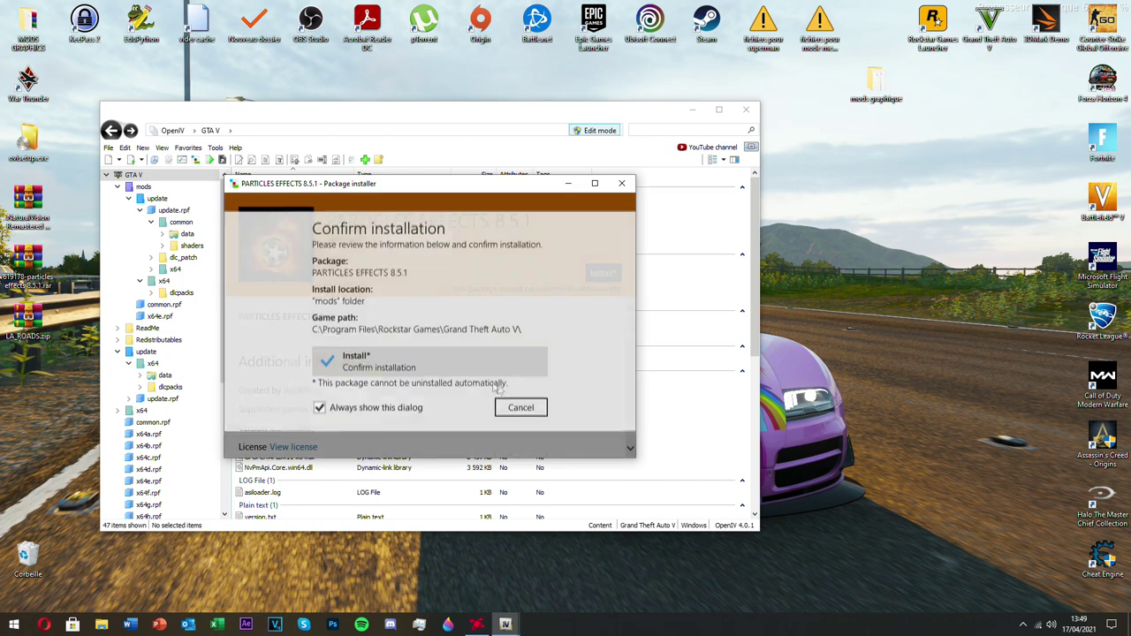
click(500, 364)
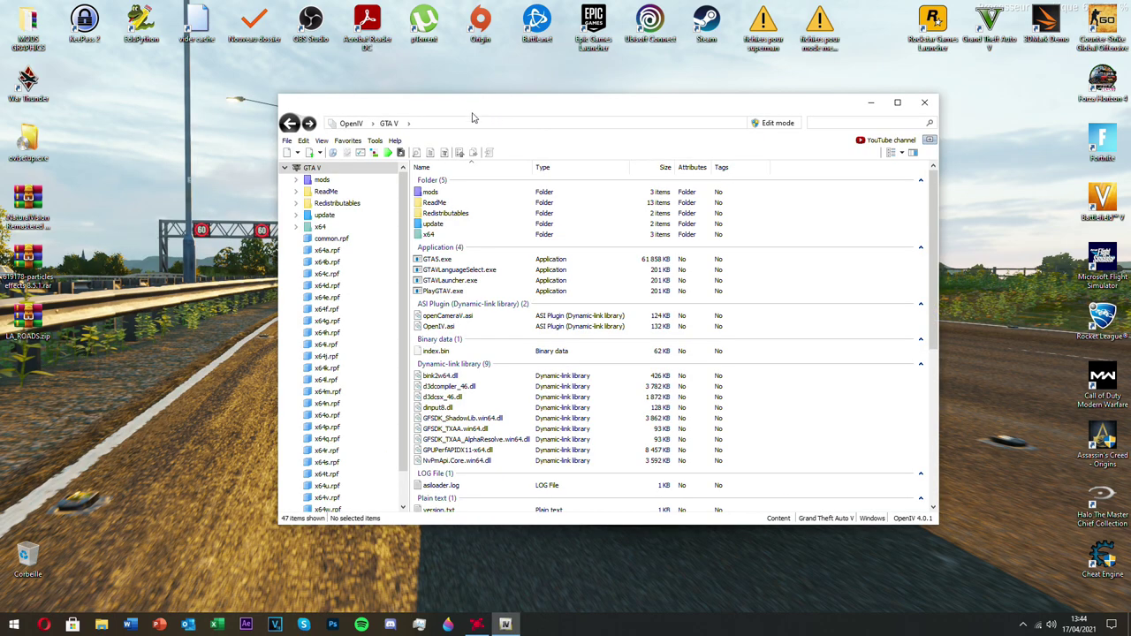
Open the desktop's "mods graphique" folder and arrange its window beside OpenIV
click(376, 142)
click(610, 105)
drag(609, 105, 534, 109)
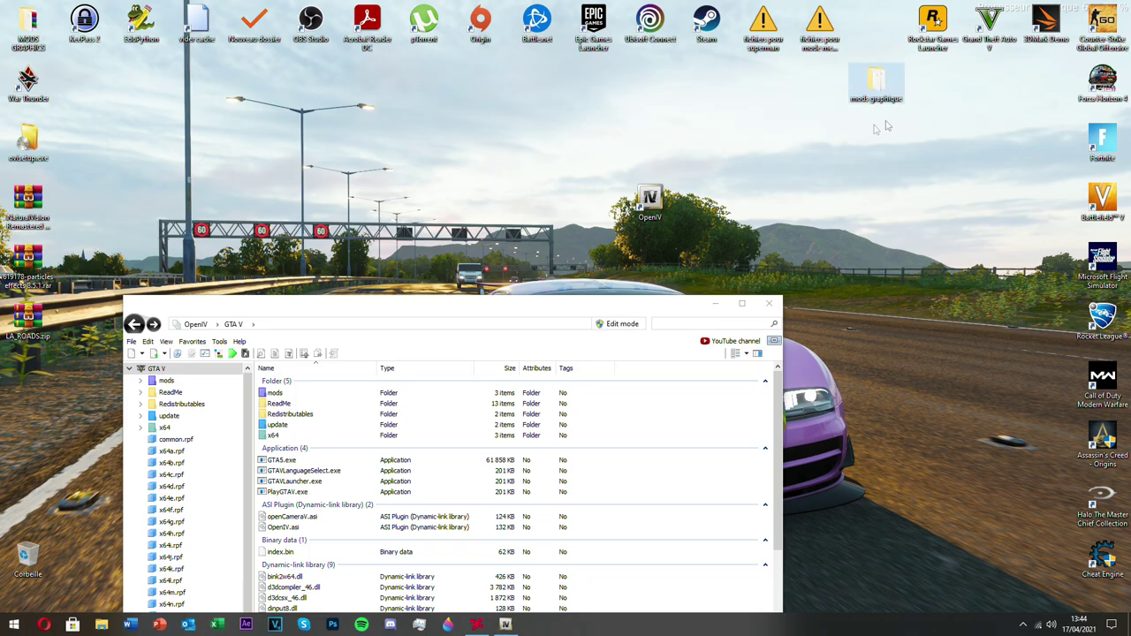
drag(572, 303, 573, 134)
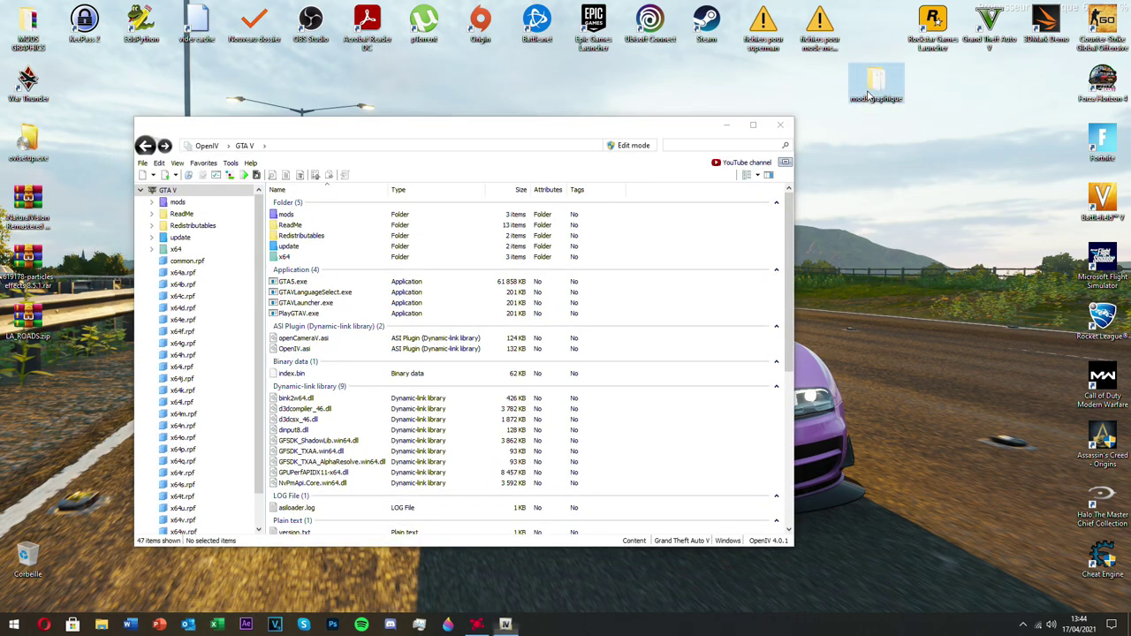
double_click(856, 99)
drag(468, 164, 1096, 148)
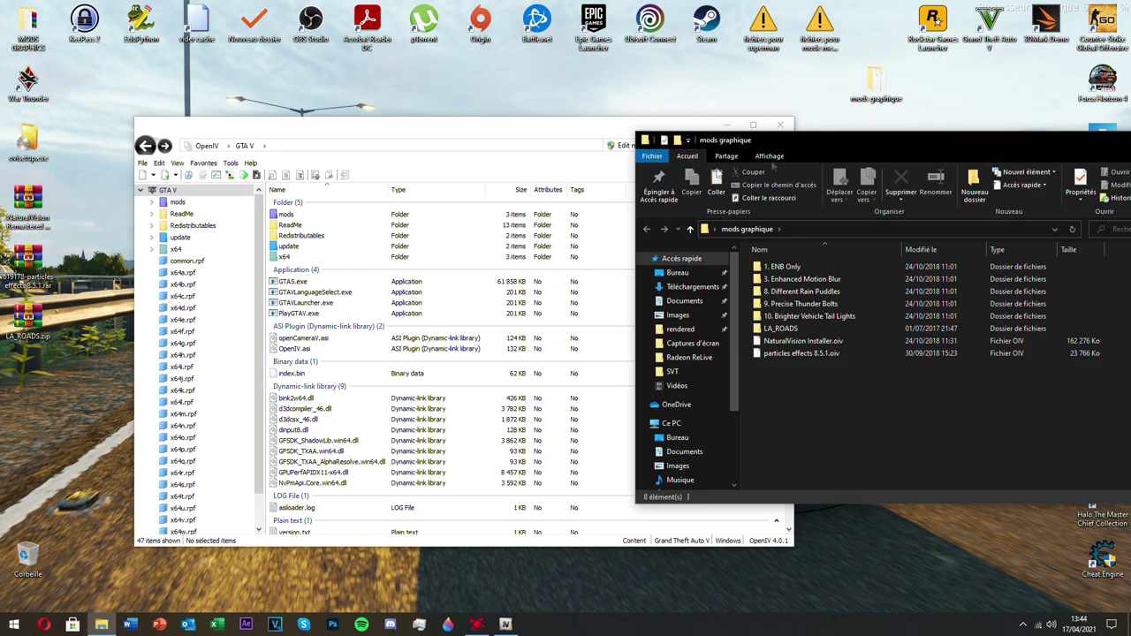
Open the game's update/x64/dlcpacks folder in OpenIV, keeping the "mods graphique" window accessible beside it
double_click(304, 248)
double_click(301, 217)
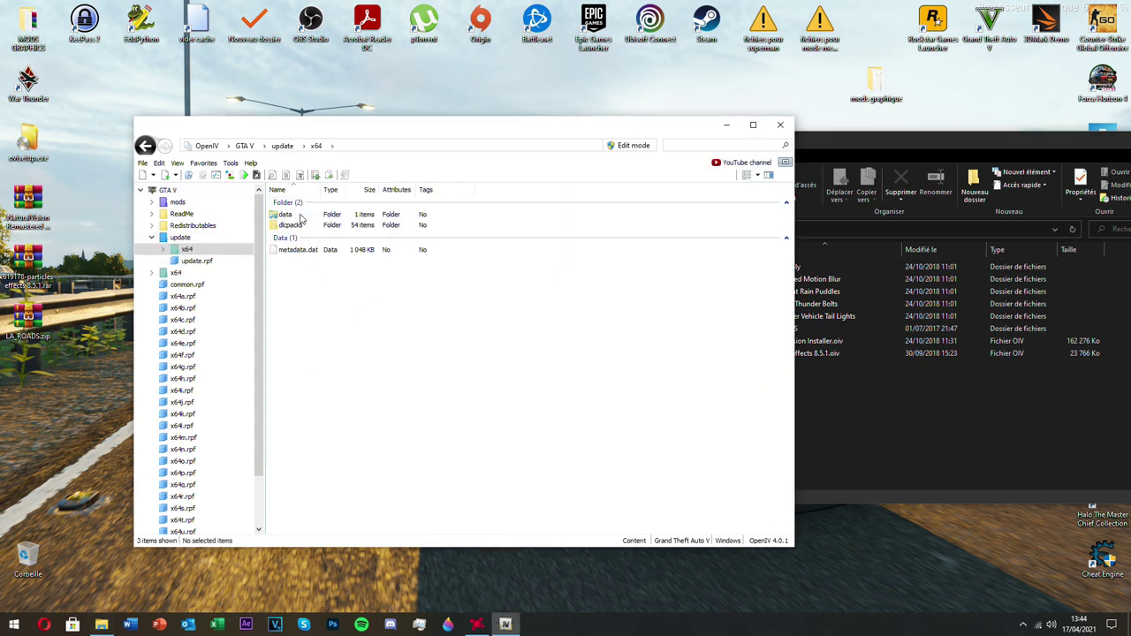
double_click(294, 226)
drag(451, 126, 311, 128)
Enable edit mode and copy the LA_ROADS folder from "mods graphique" into dlcpacks
double_click(780, 327)
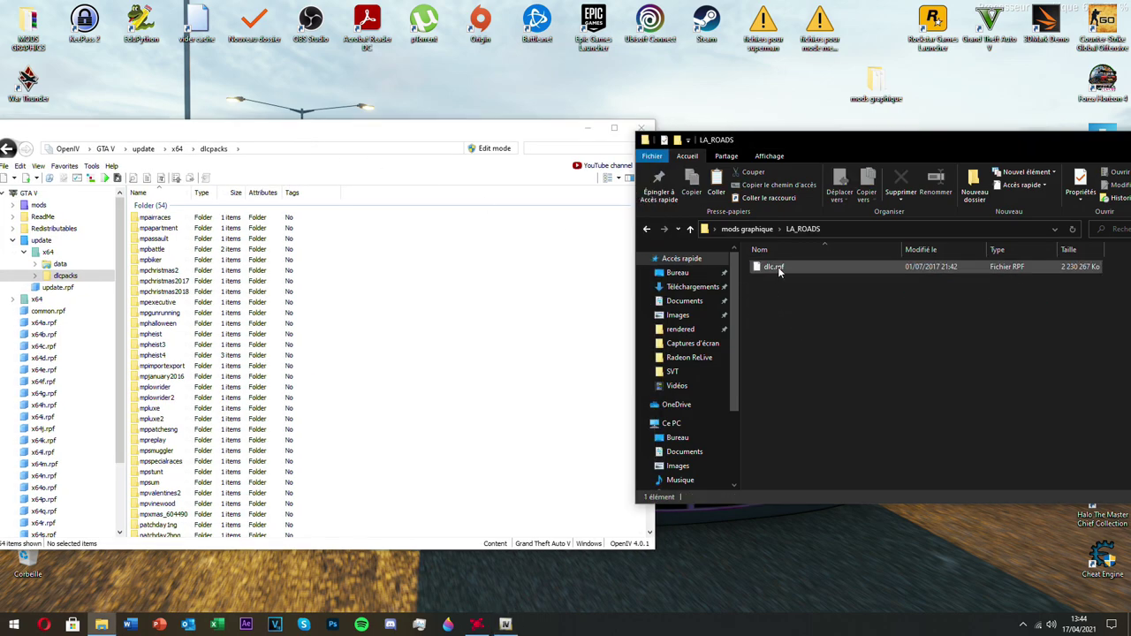
click(747, 229)
drag(813, 327, 804, 337)
click(495, 148)
click(597, 352)
drag(823, 331, 795, 305)
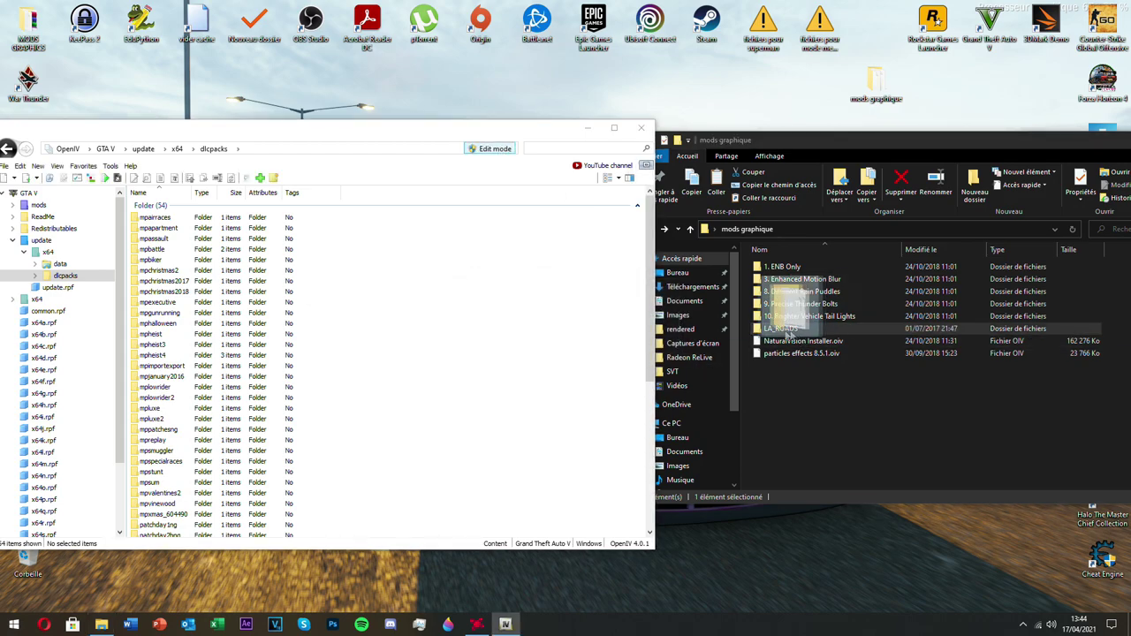
scroll(221, 516, down, 8)
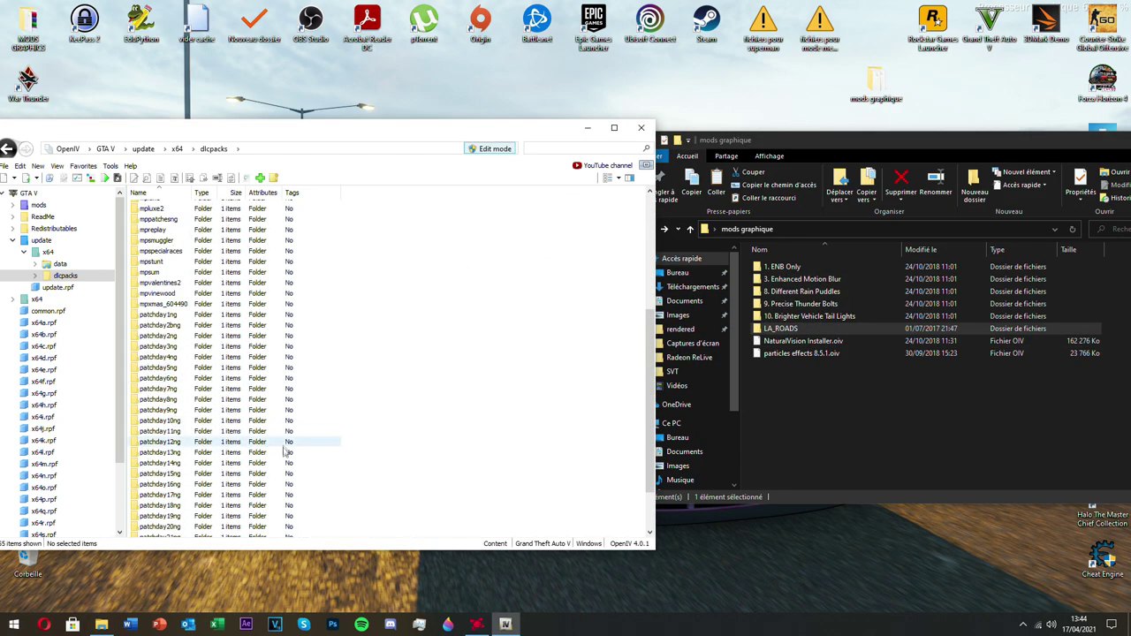
scroll(225, 526, up, 8)
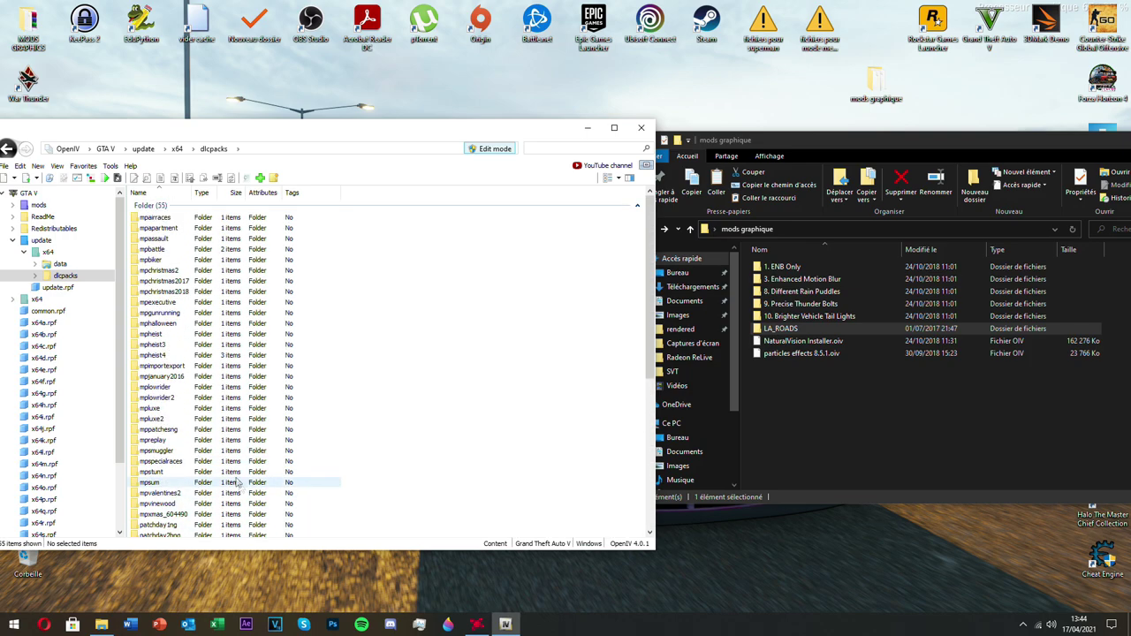
Open update.rpf from the game's update folder and switch to its copy in the "mods" folder
click(7, 149)
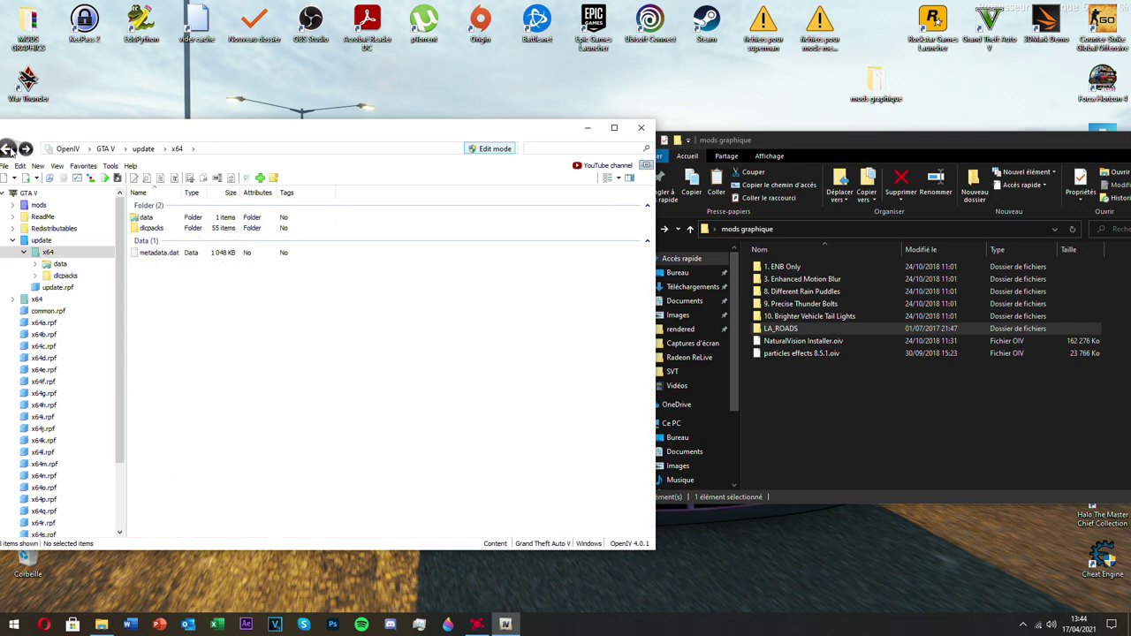
click(7, 149)
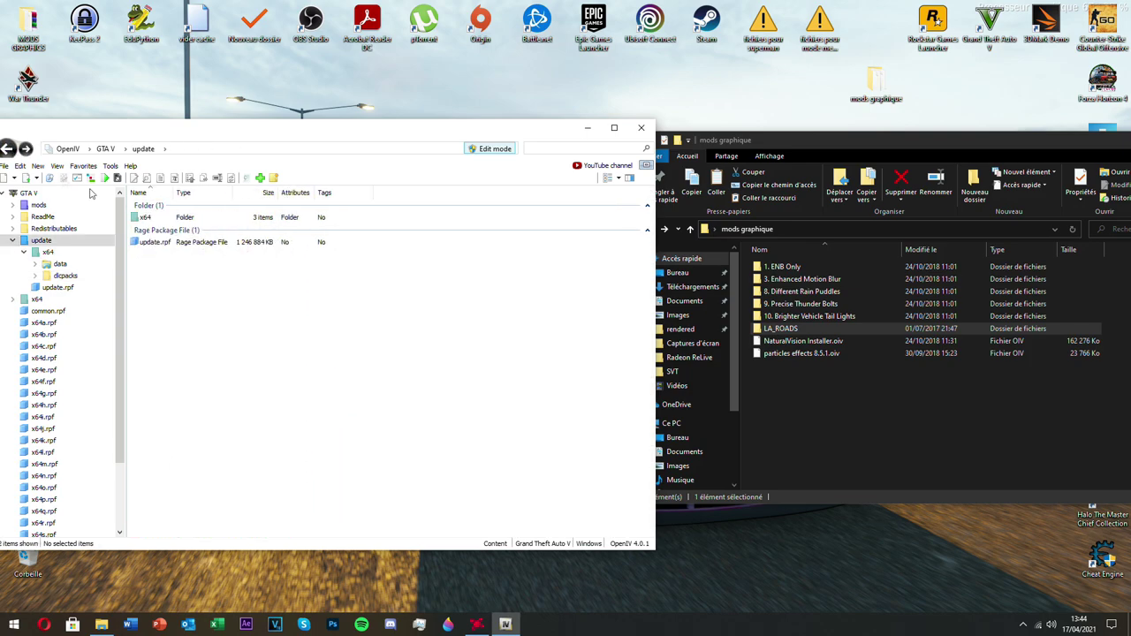
double_click(194, 242)
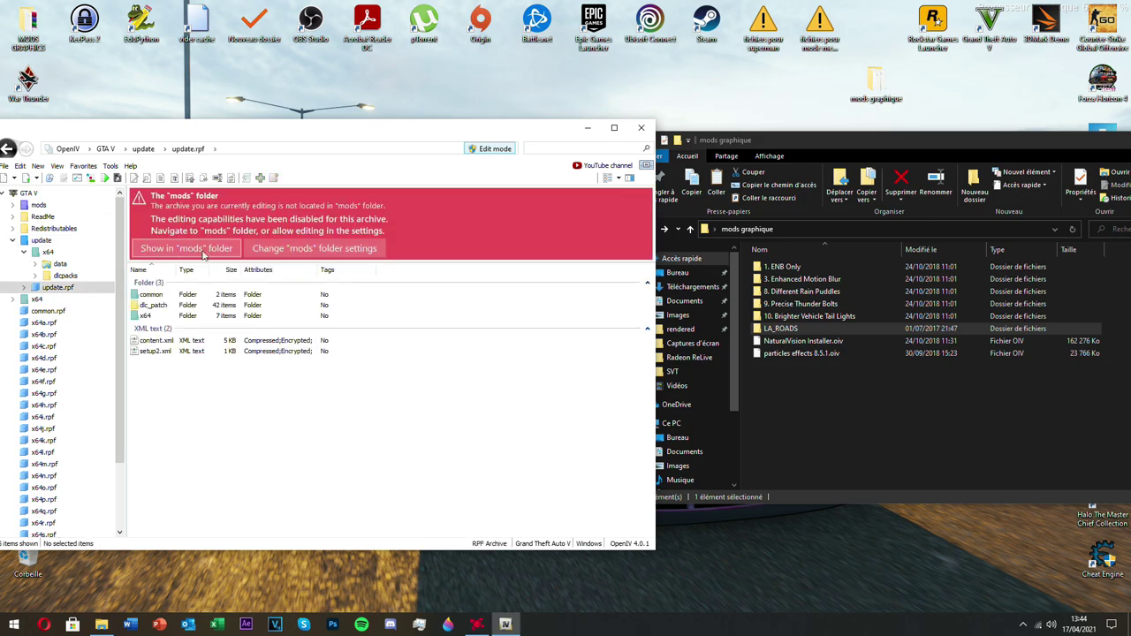
click(186, 248)
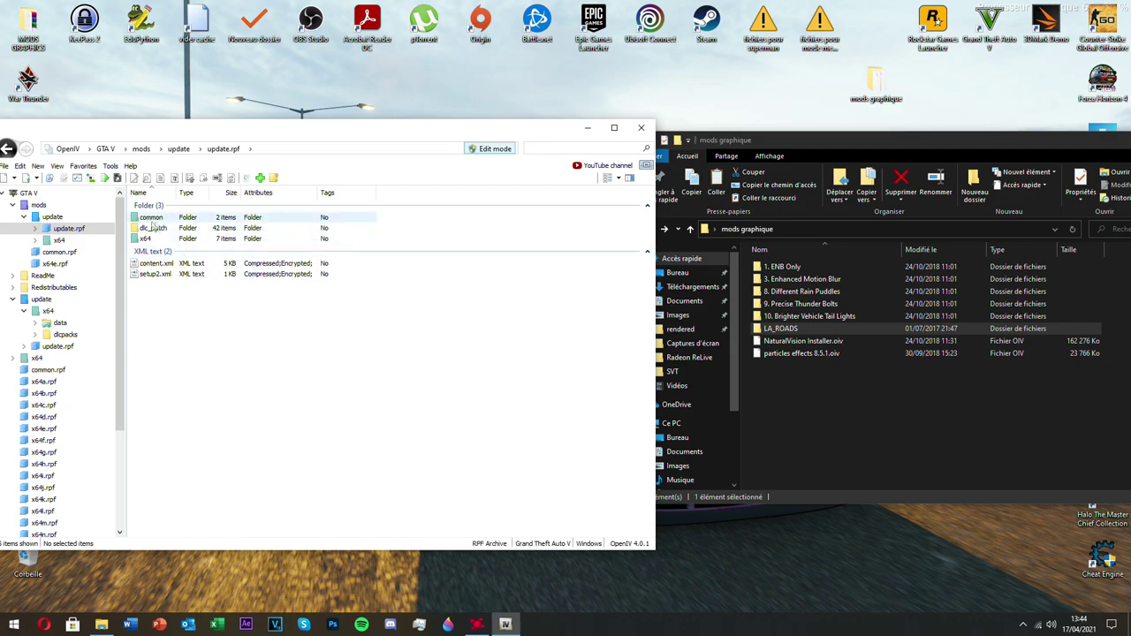
Open dlclist.xml for editing from mods/update/update.rpf/common/data
click(40, 205)
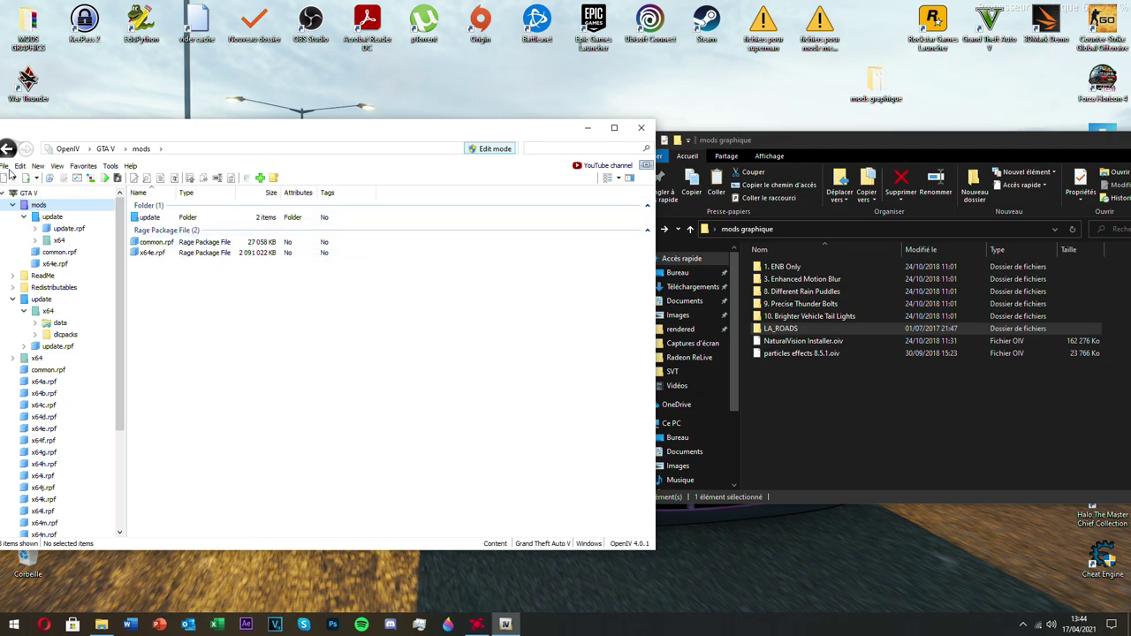
double_click(177, 218)
double_click(167, 241)
double_click(152, 218)
double_click(152, 217)
scroll(203, 341, down, 5)
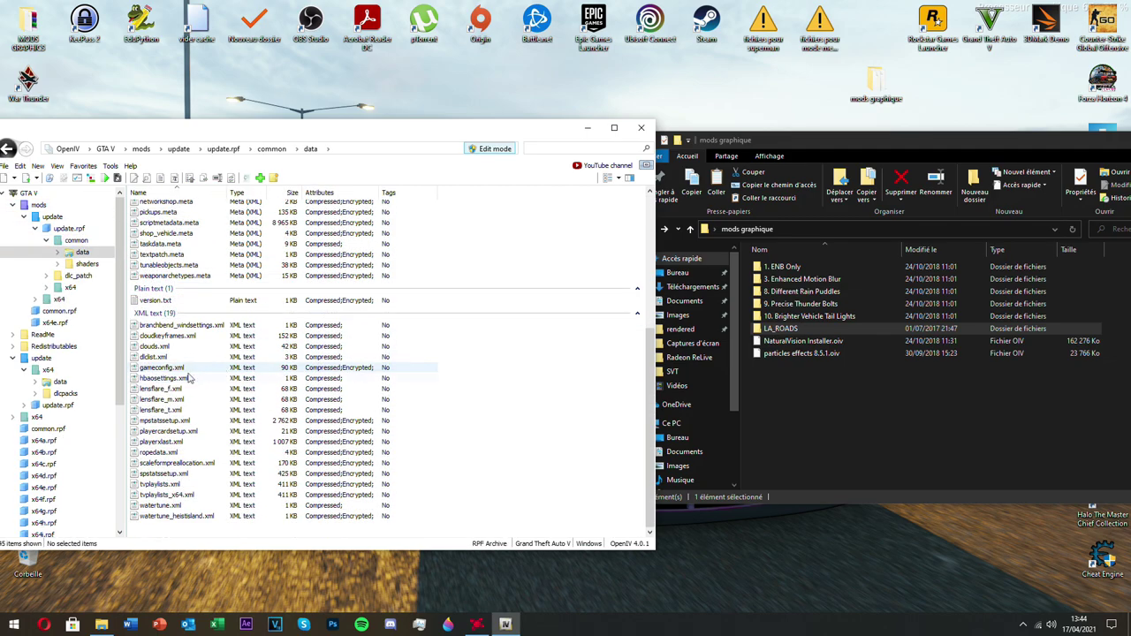
click(168, 357)
right_click(168, 357)
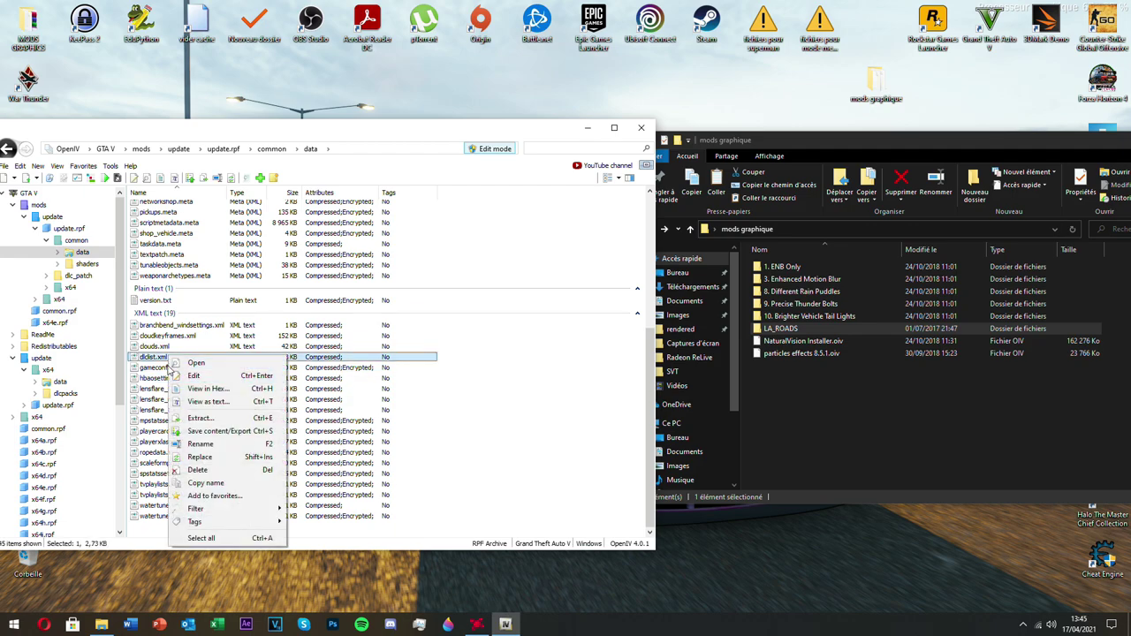
click(194, 376)
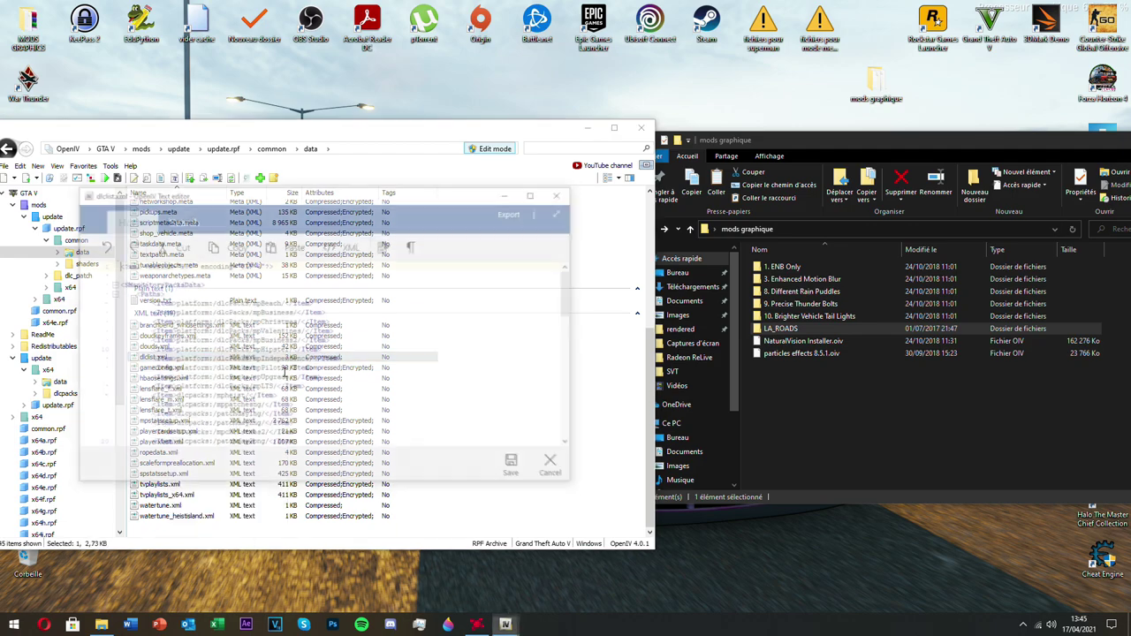
Duplicate the NVR_emissive item line as a new last entry in the dlclist.xml paths
scroll(308, 418, down, 5)
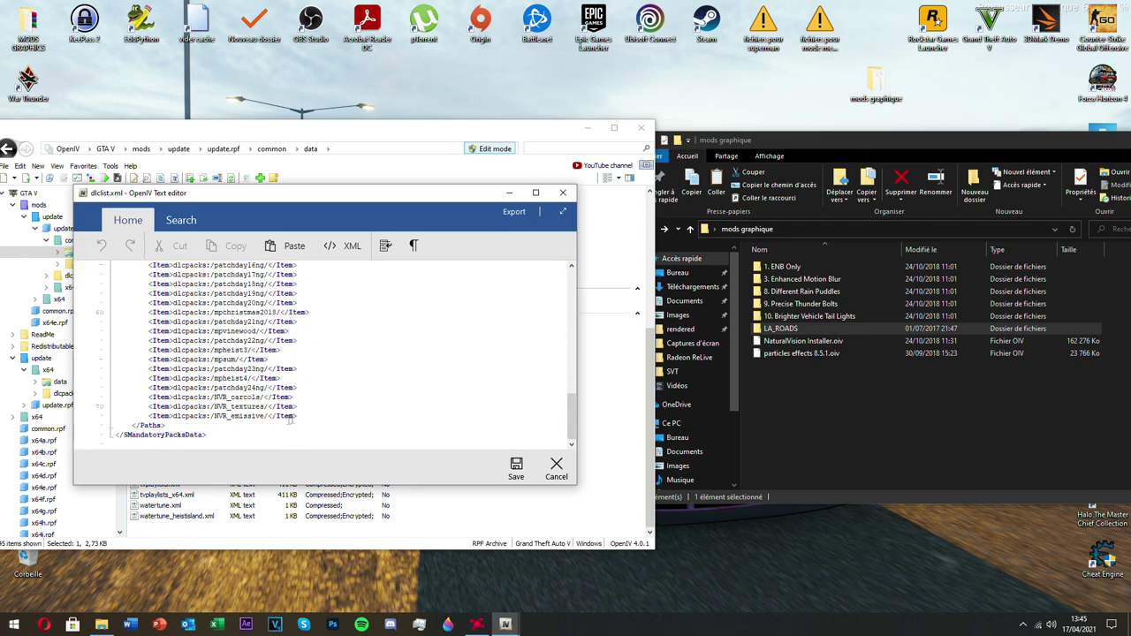
drag(300, 416, 132, 417)
key(ctrl+c)
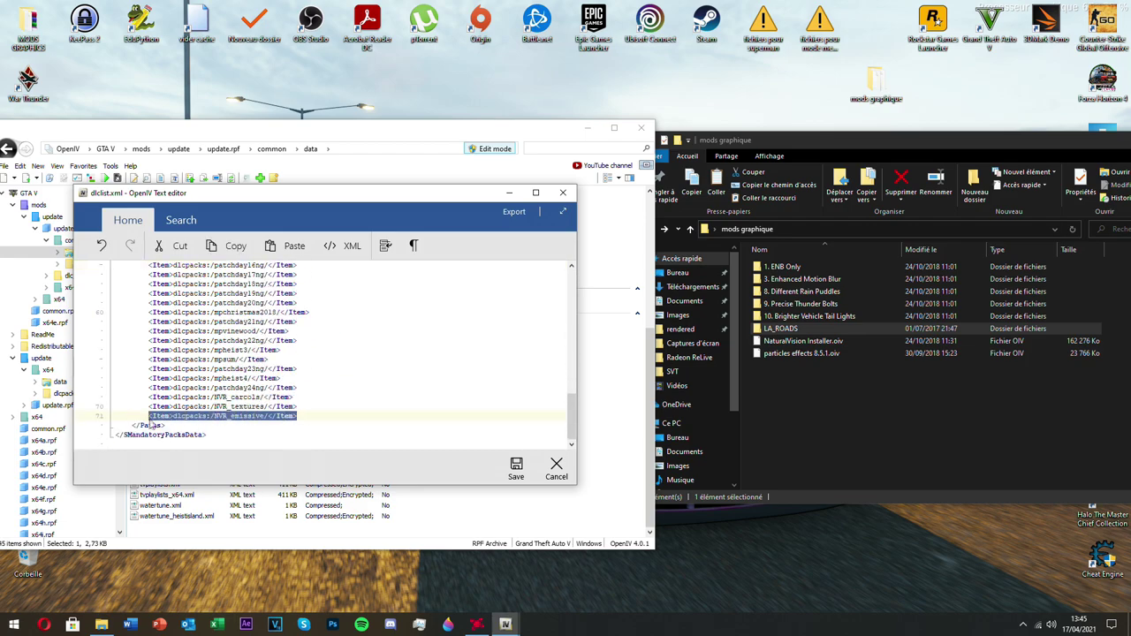
click(316, 413)
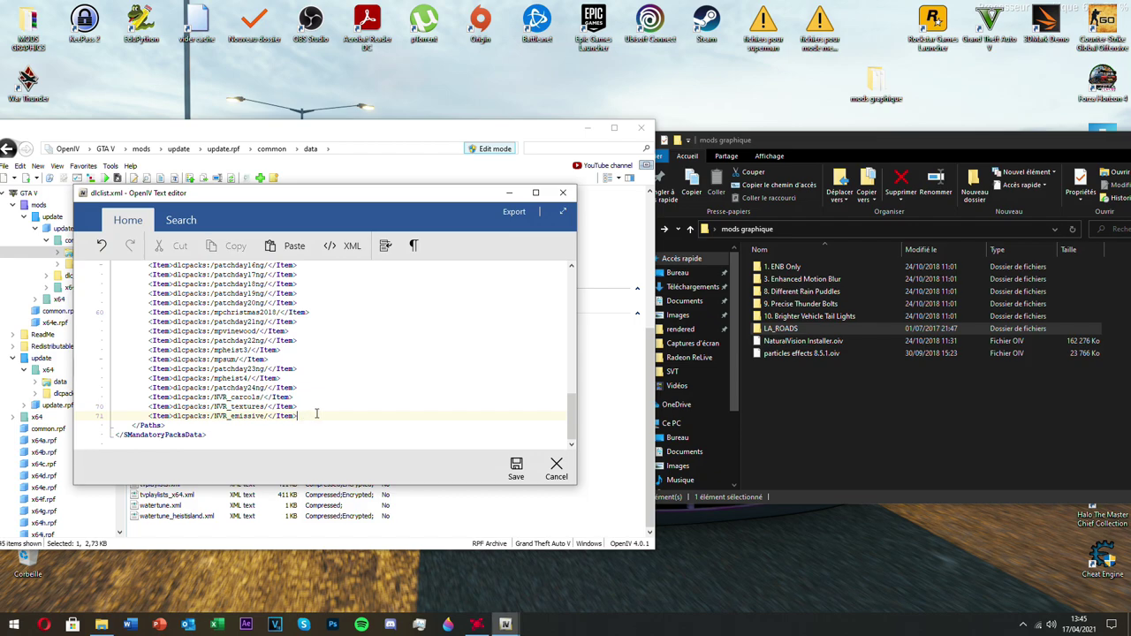
key(Return)
key(ctrl+v)
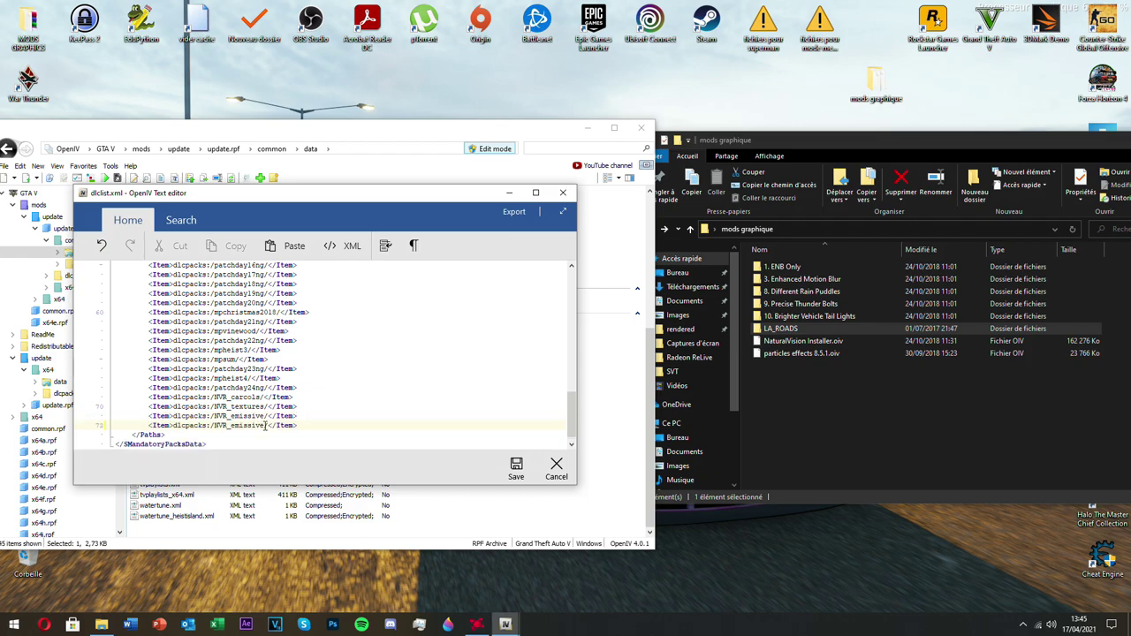
Change the duplicated last entry in dlclist.xml to read dlcpacks:/LA_ROADS/
key(Left)
key(Left)
key(Left)
key(Left)
key(Left)
key(Left)
key(Left)
key(BackSpace)
key(BackSpace)
key(BackSpace)
key(BackSpace)
key(BackSpace)
key(BackSpace)
key(BackSpace)
key(BackSpace)
key(BackSpace)
key(BackSpace)
key(BackSpace)
key(BackSpace)
text(LA)
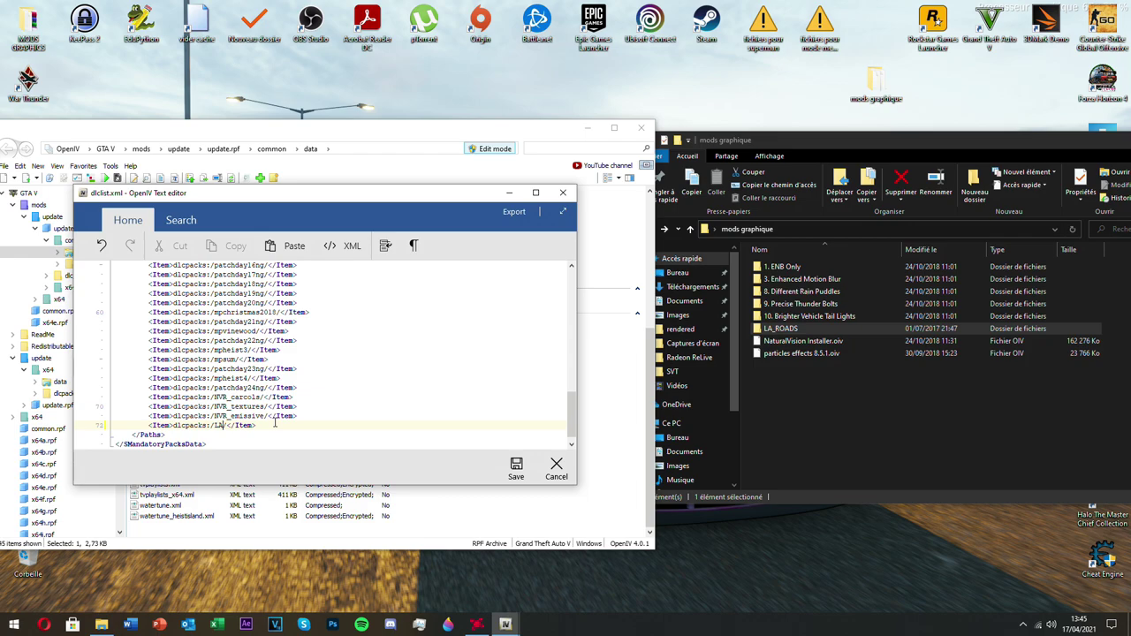
text(_ROADS/)
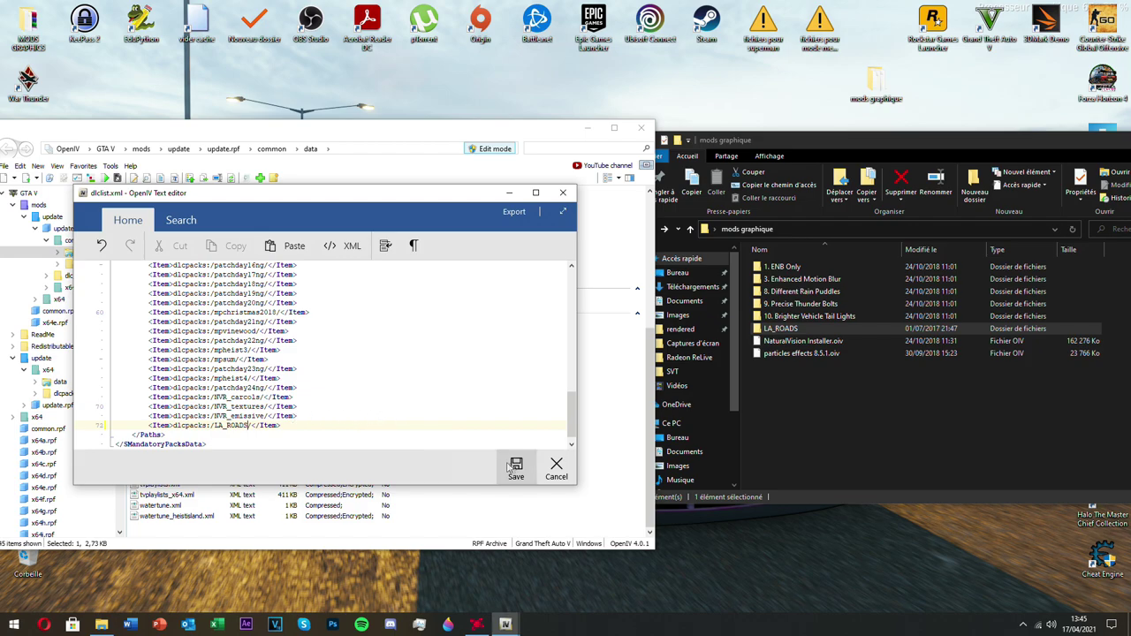
click(252, 425)
click(279, 425)
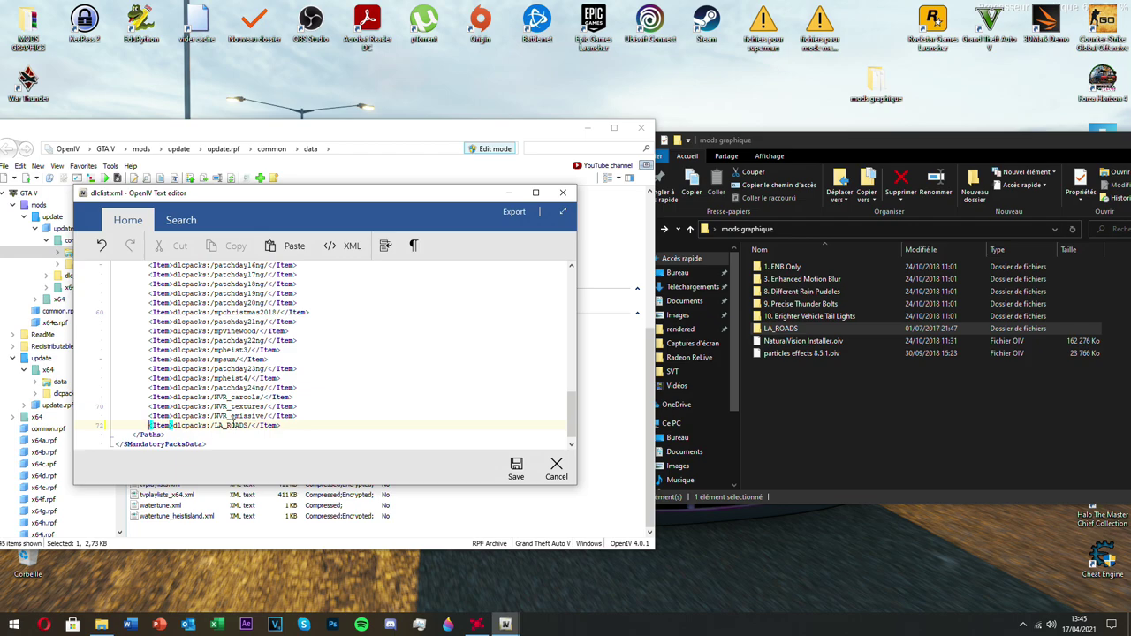
Save the edited dlclist.xml and close OpenIV
drag(399, 197, 439, 176)
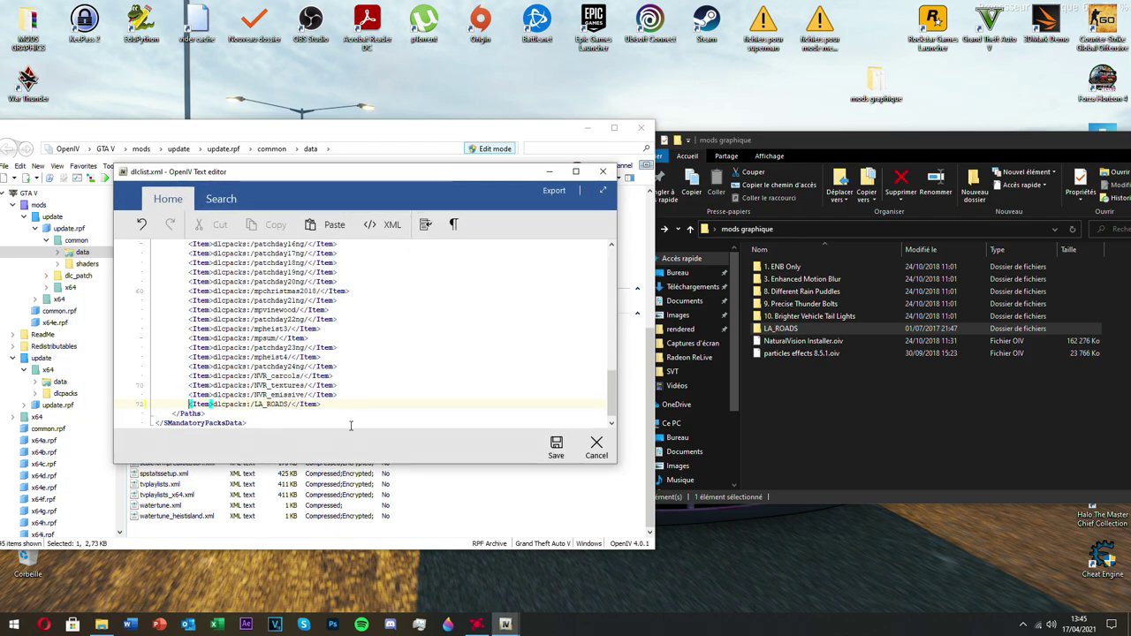
click(562, 450)
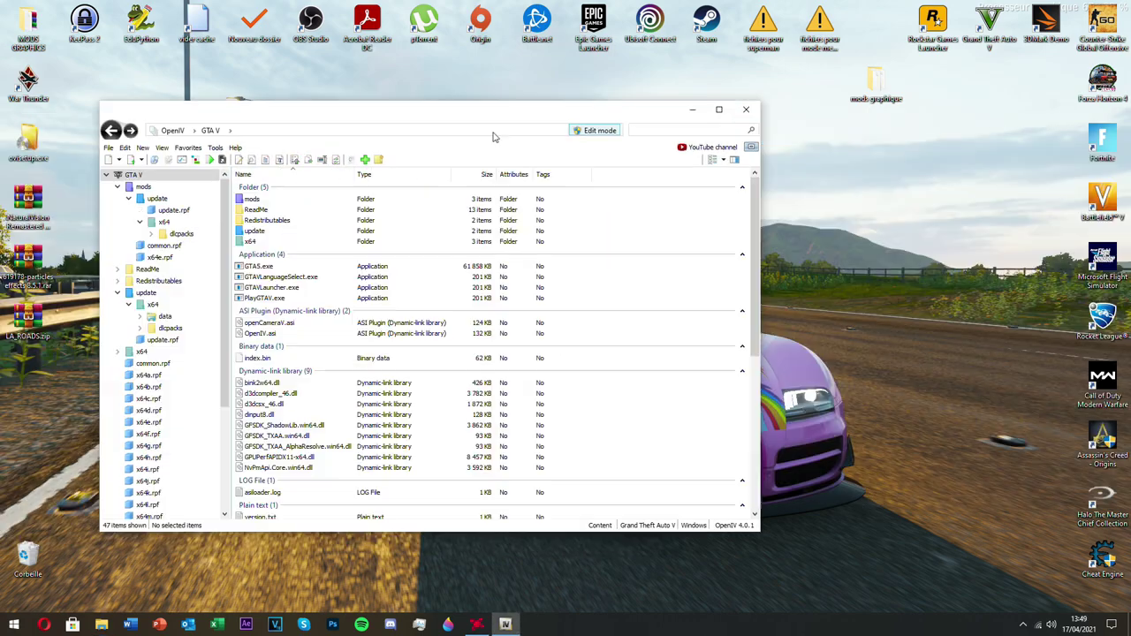
drag(518, 112, 602, 123)
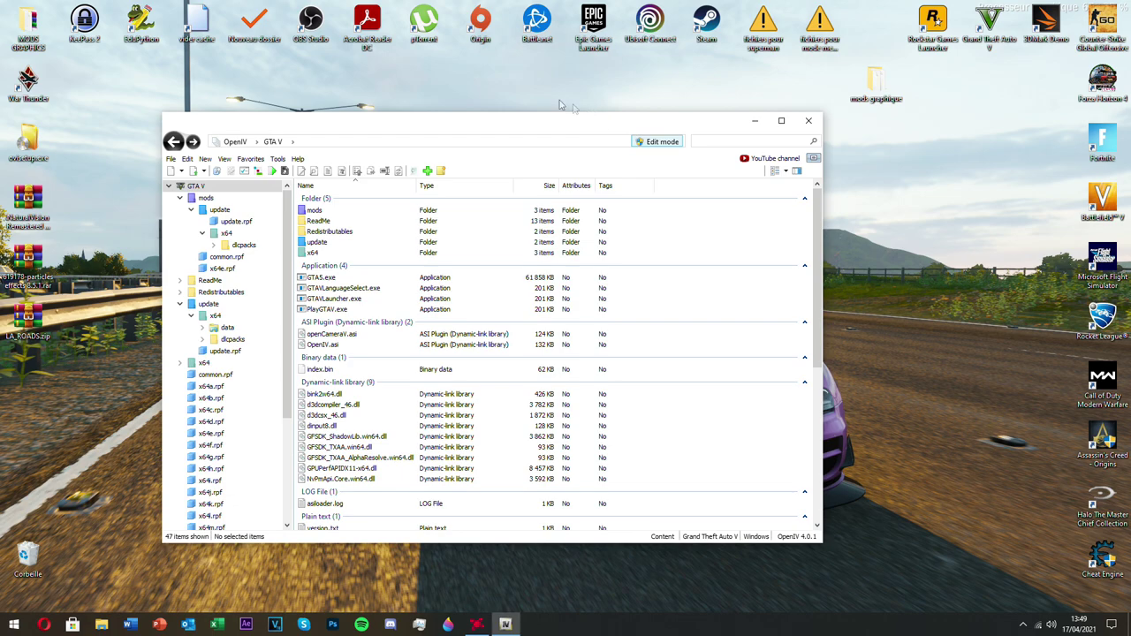
click(807, 121)
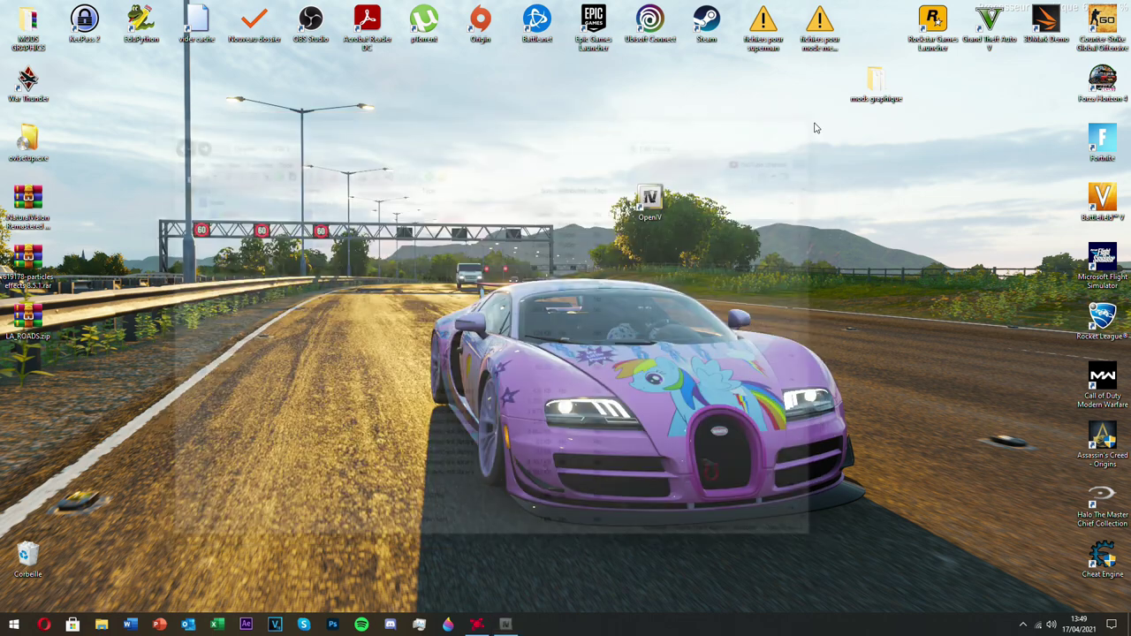
Place the OpenIV shortcut beside the Rockstar Games Launcher shortcut on the desktop and reposition the mods graphique folder
drag(650, 201, 875, 26)
drag(875, 81, 819, 141)
click(1001, 37)
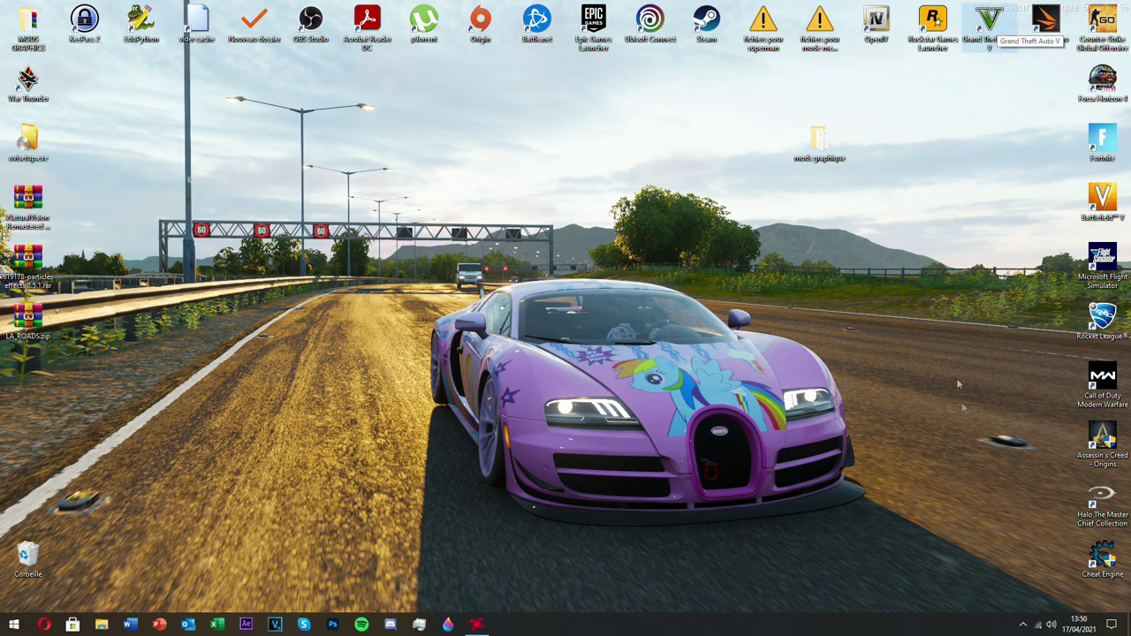
click(1023, 624)
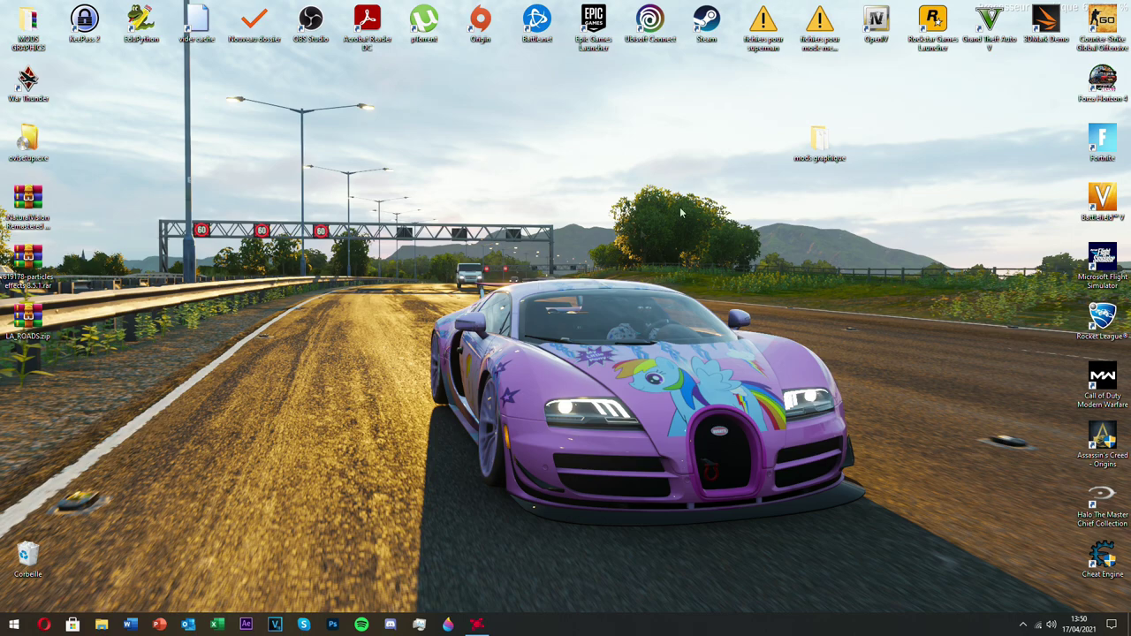
Open the Grand Theft Auto V installation folder from its desktop shortcut, making room for a second folder window
right_click(991, 25)
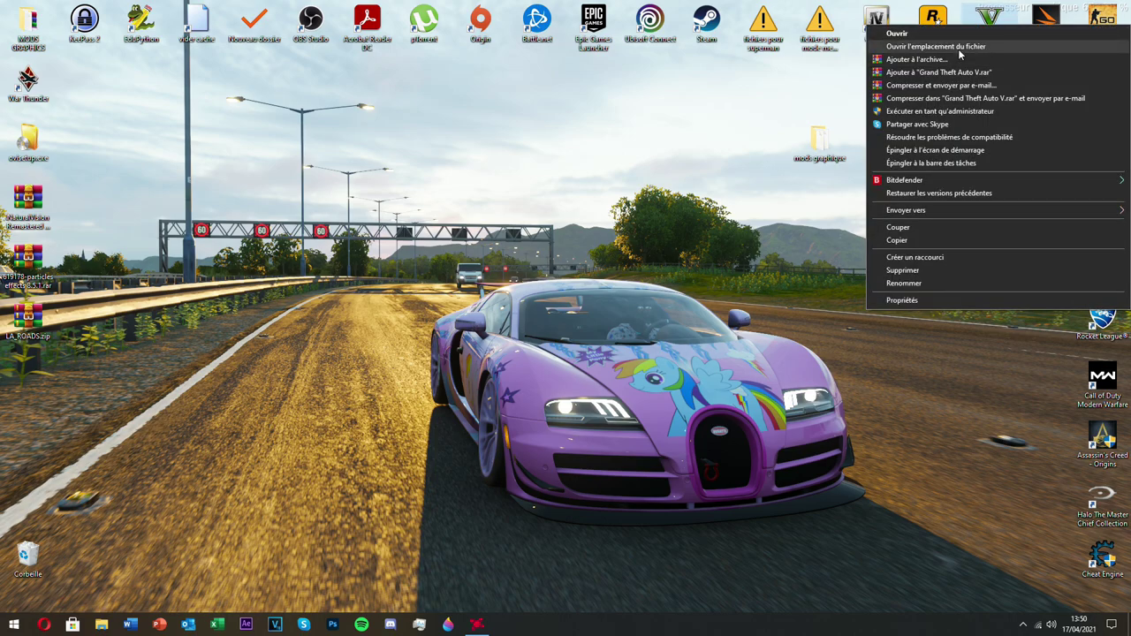
click(959, 49)
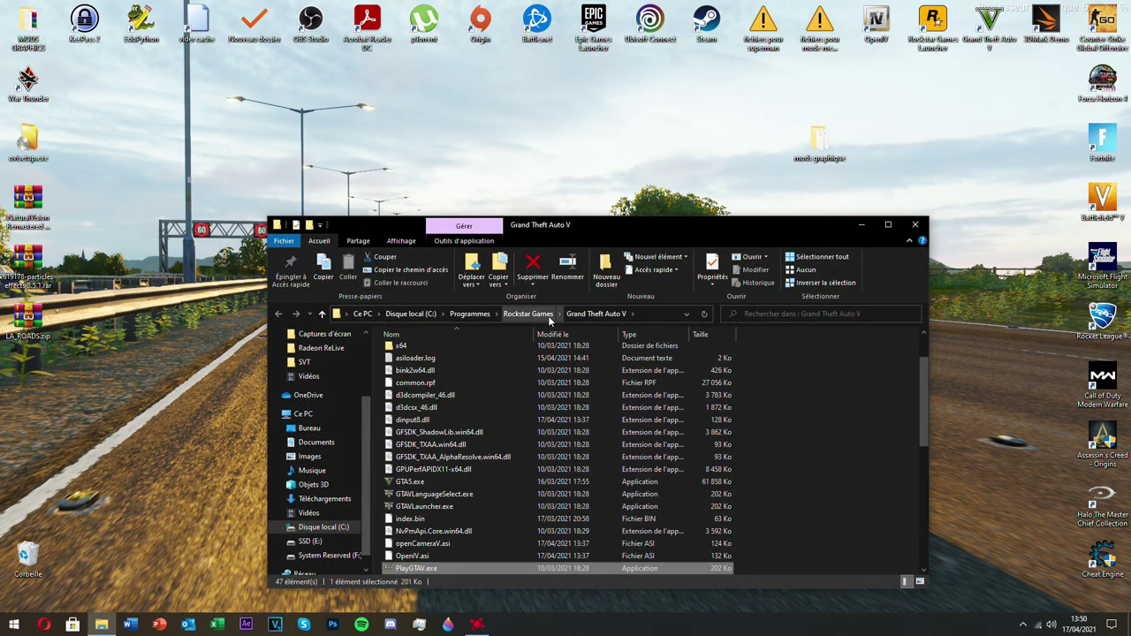
drag(676, 227, 537, 92)
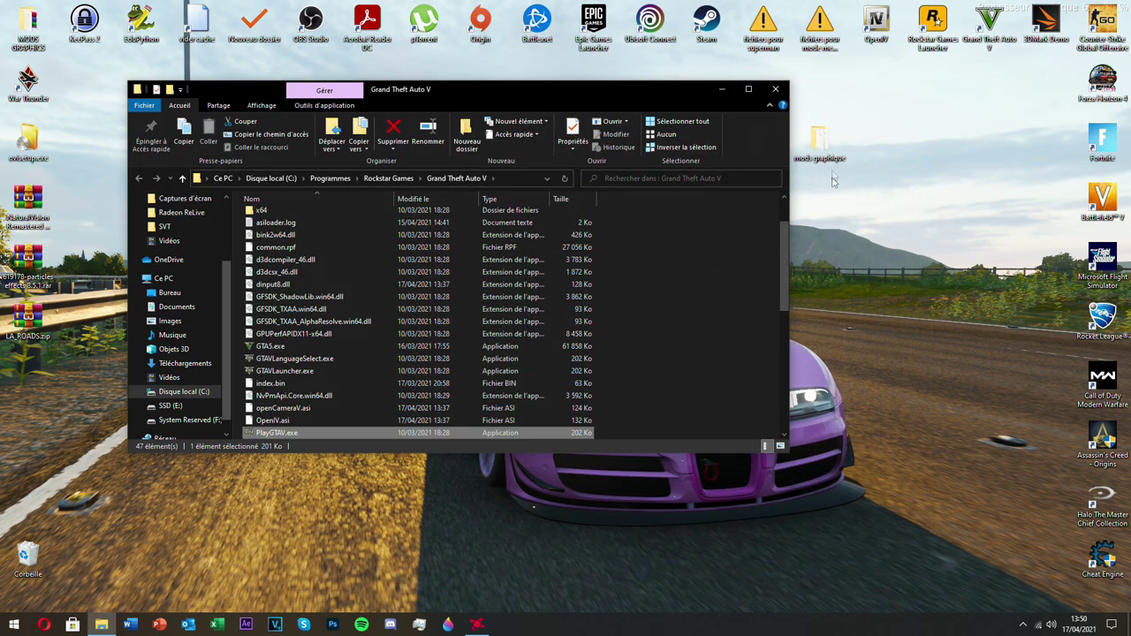
Open 1. ENB Only in the mods graphique folder alongside the game folder and check the contents of Ultra Preset (FPS Loss)
double_click(819, 142)
drag(633, 100, 973, 137)
double_click(618, 268)
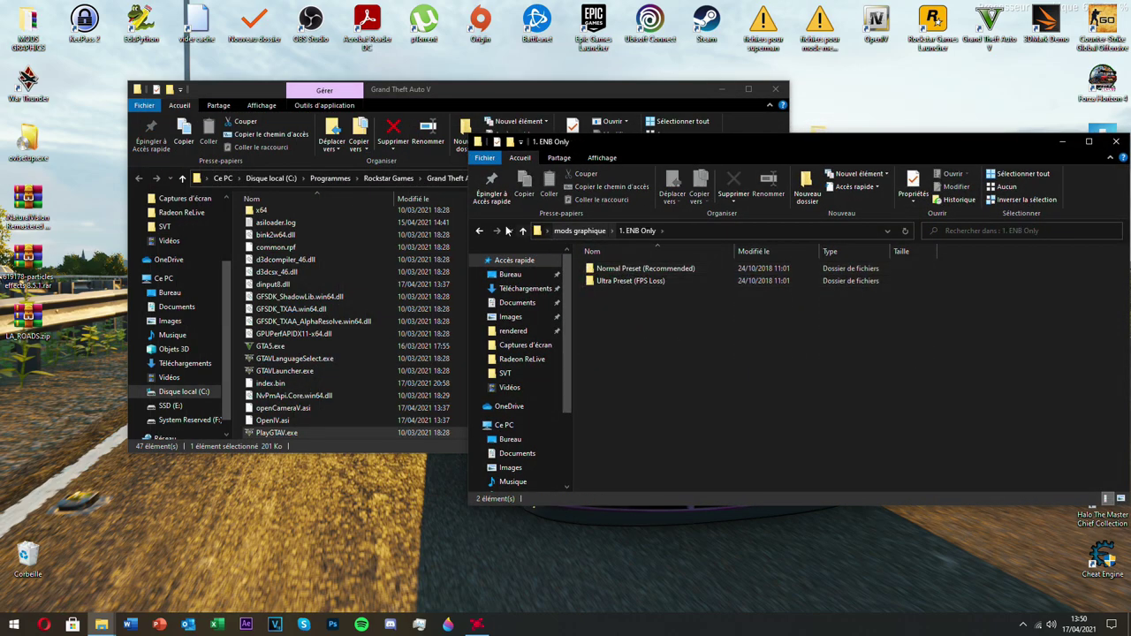
double_click(619, 280)
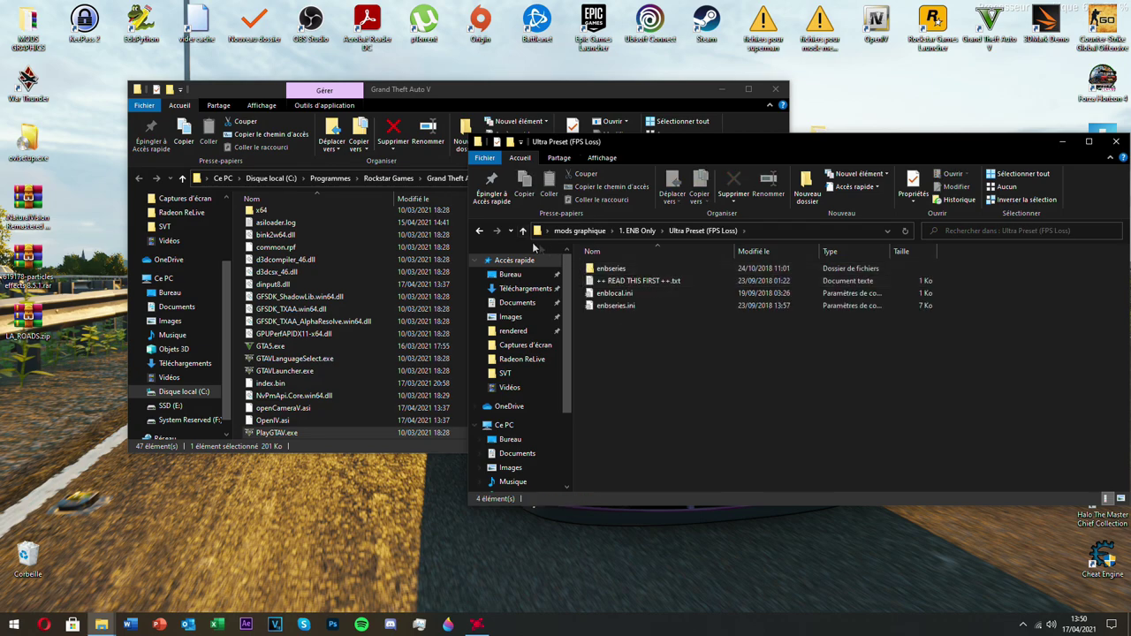
click(523, 232)
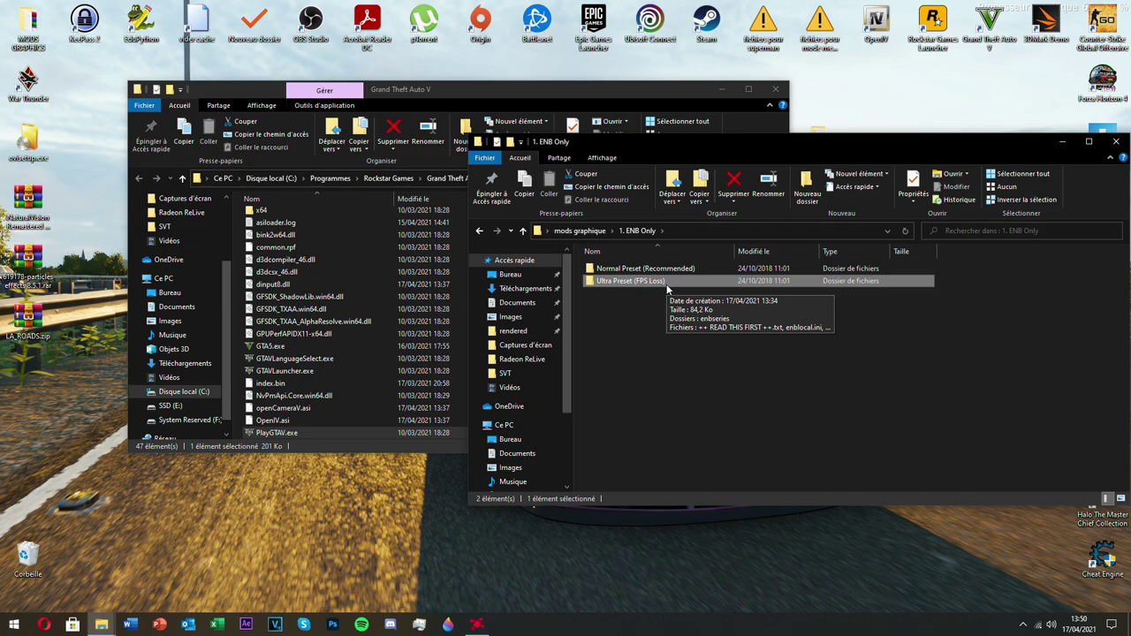
drag(652, 285, 665, 287)
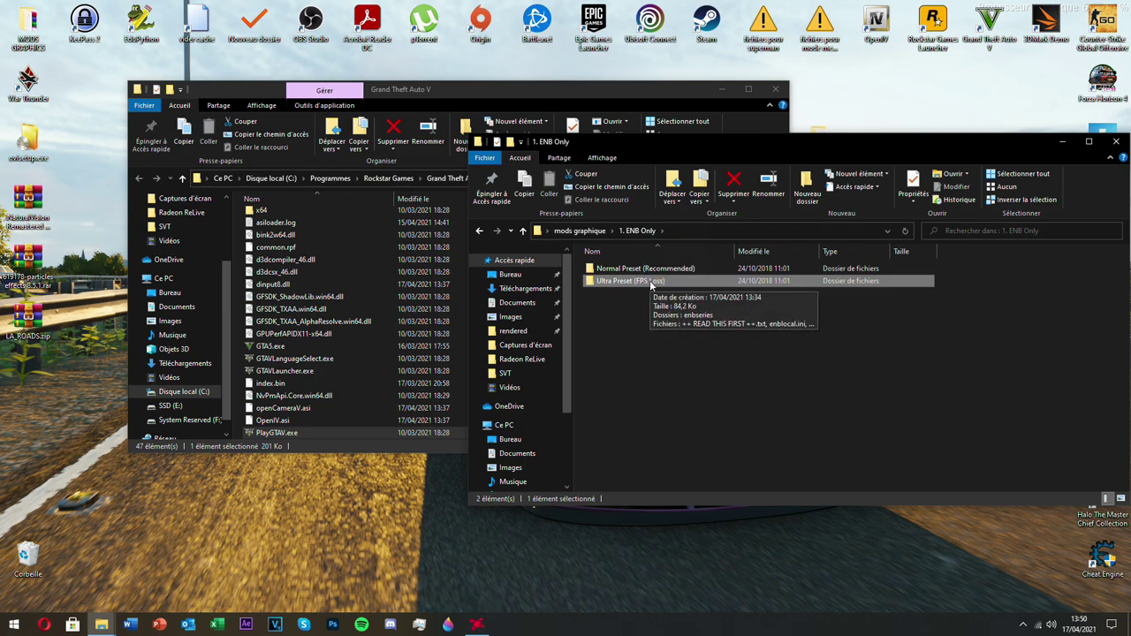
Move the enbseries folder from Ultra Preset (FPS Loss) into the Grand Theft Auto V folder
drag(747, 146, 851, 160)
double_click(777, 295)
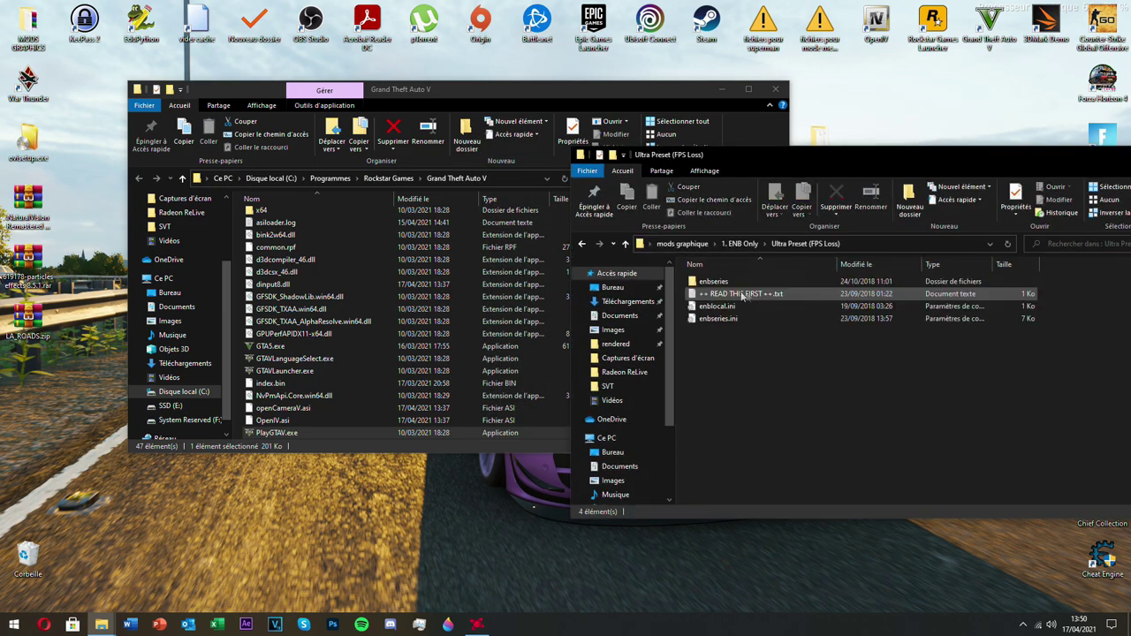
click(581, 244)
double_click(738, 296)
click(739, 283)
drag(738, 283, 672, 265)
click(939, 288)
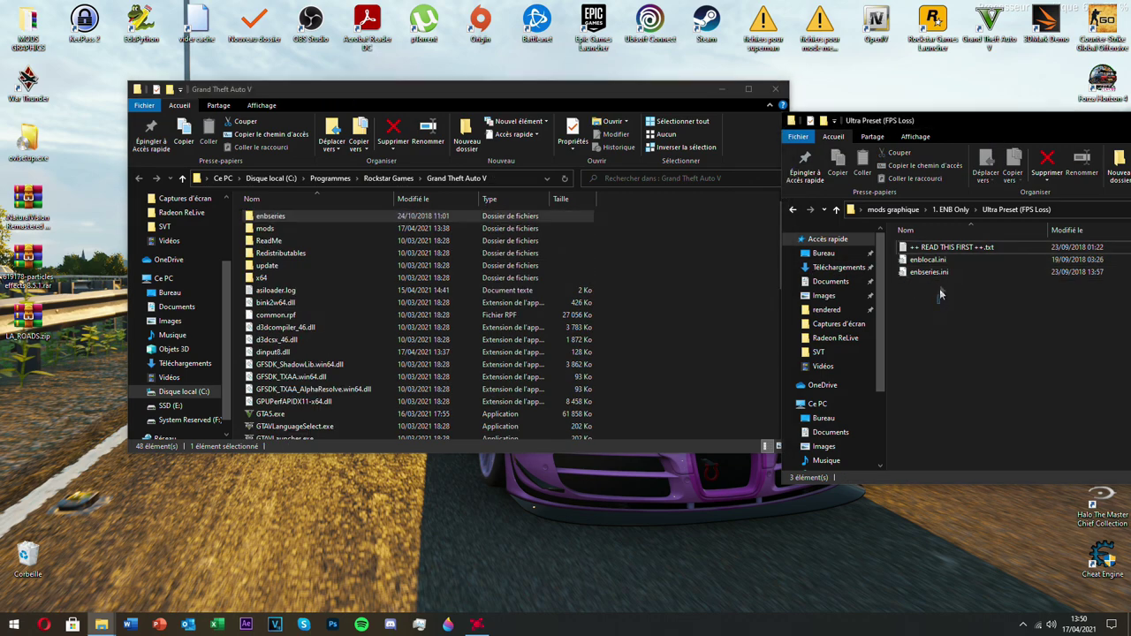
Move enblocal.ini and enbseries.ini from Ultra Preset (FPS Loss) into the Grand Theft Auto V folder
click(941, 260)
shift+click(941, 263)
drag(941, 262, 681, 319)
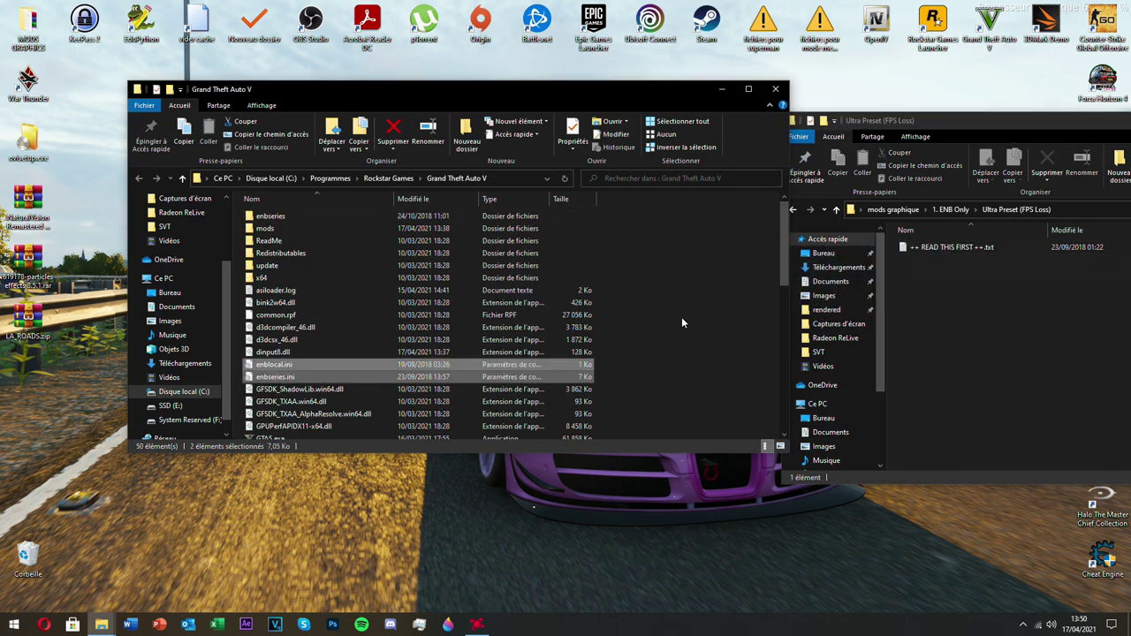
Close both folder windows and move the mods graphique folder beside the War Thunder shortcut on the desktop
drag(939, 129, 356, 247)
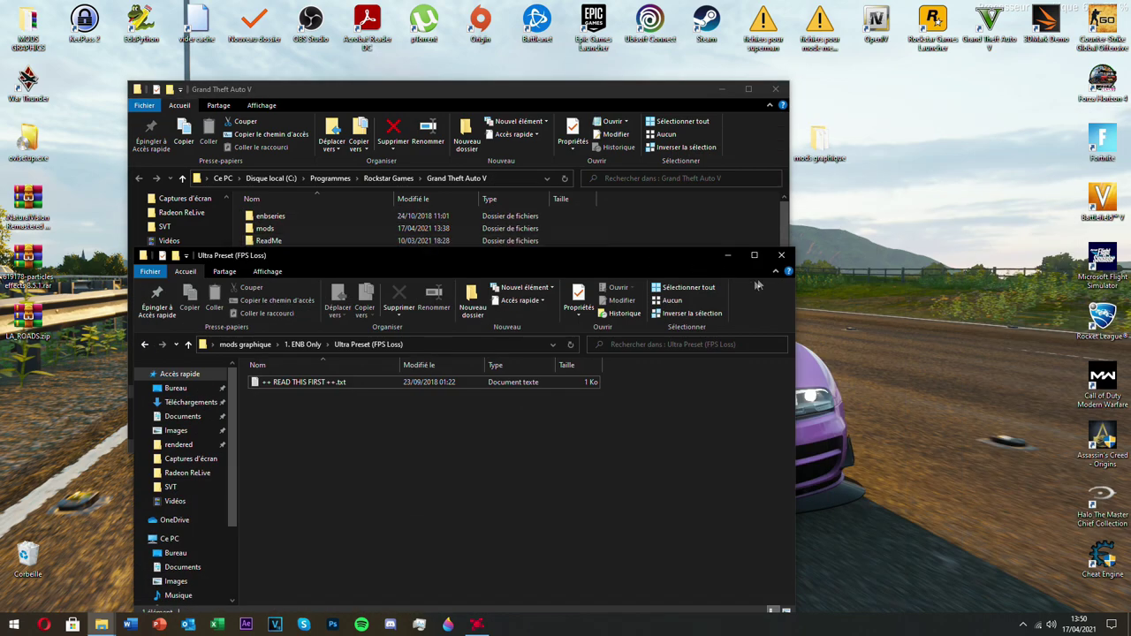
click(774, 255)
click(777, 92)
drag(809, 146, 94, 102)
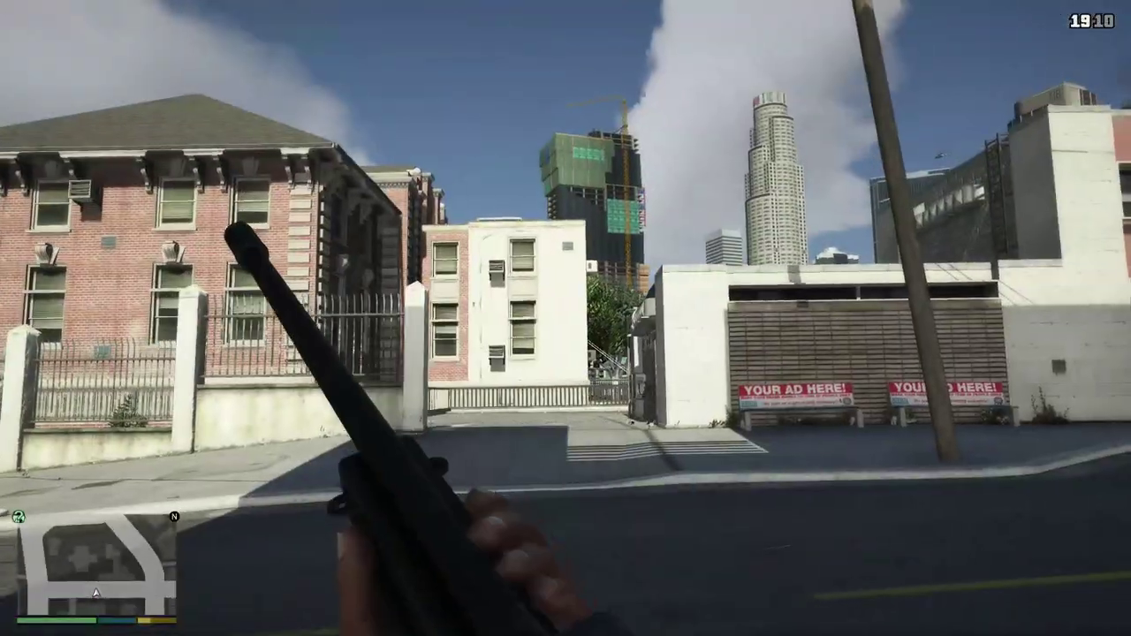
right_click(566, 318)
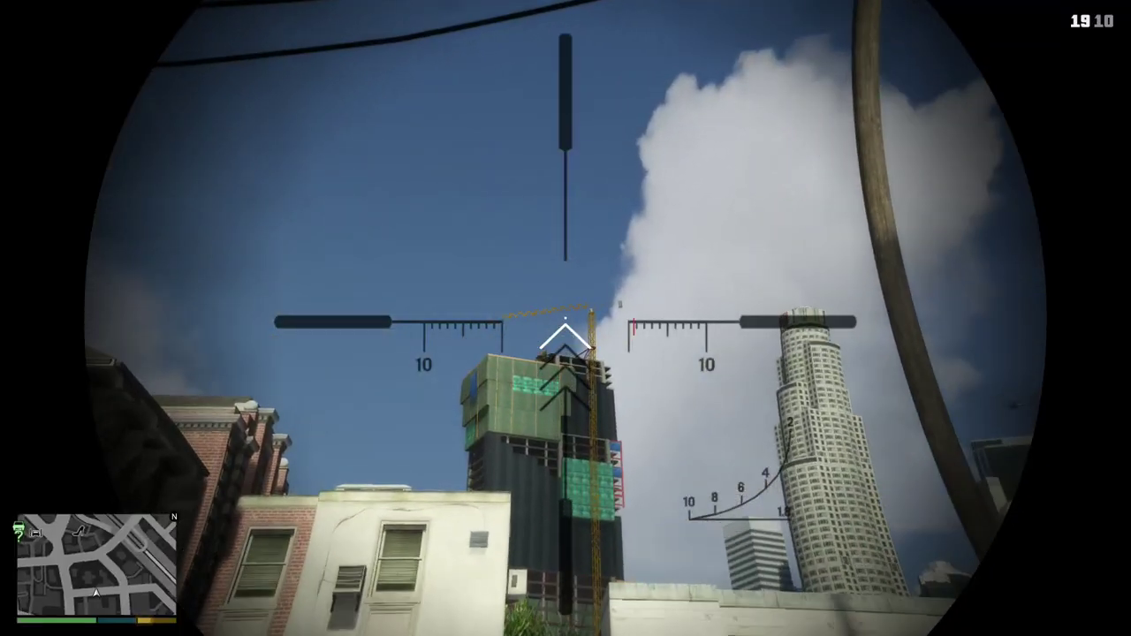